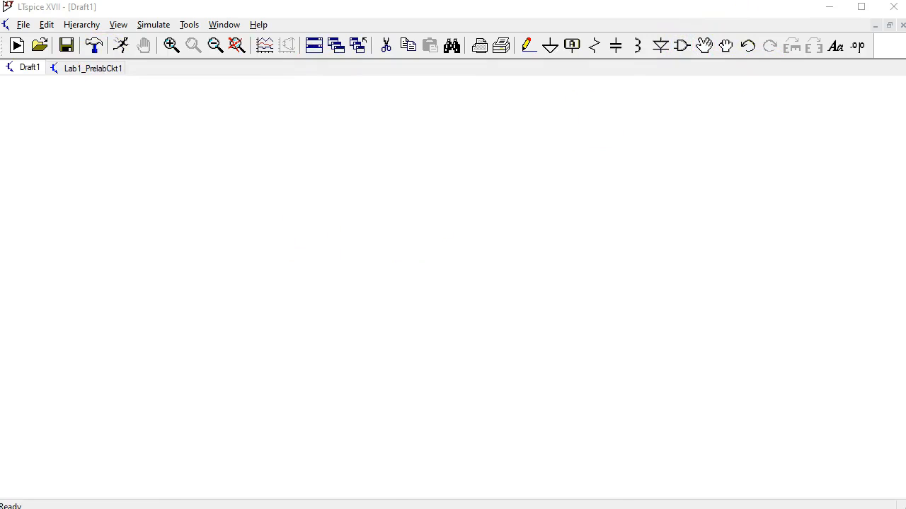
Place one voltage source in the Draft1 schematic, finding the component with the search text "vol".
drag(505, 229, 632, 174)
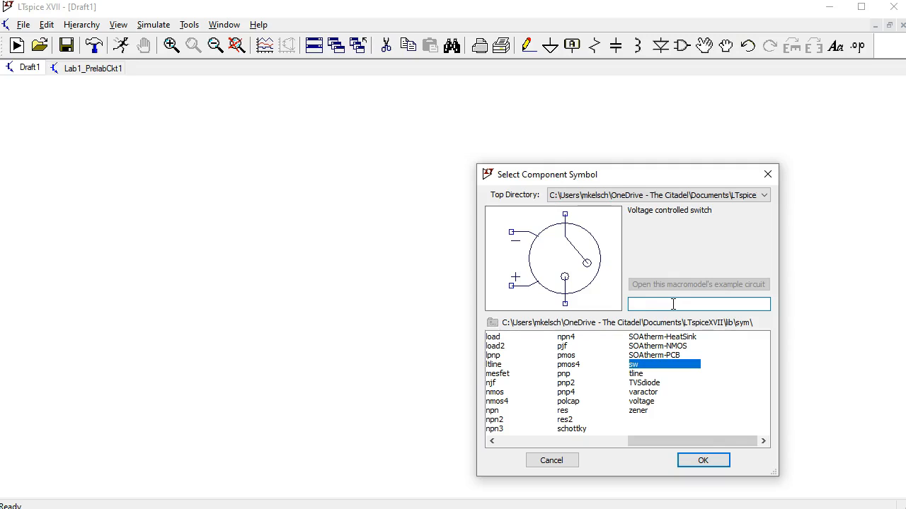
text(vol)
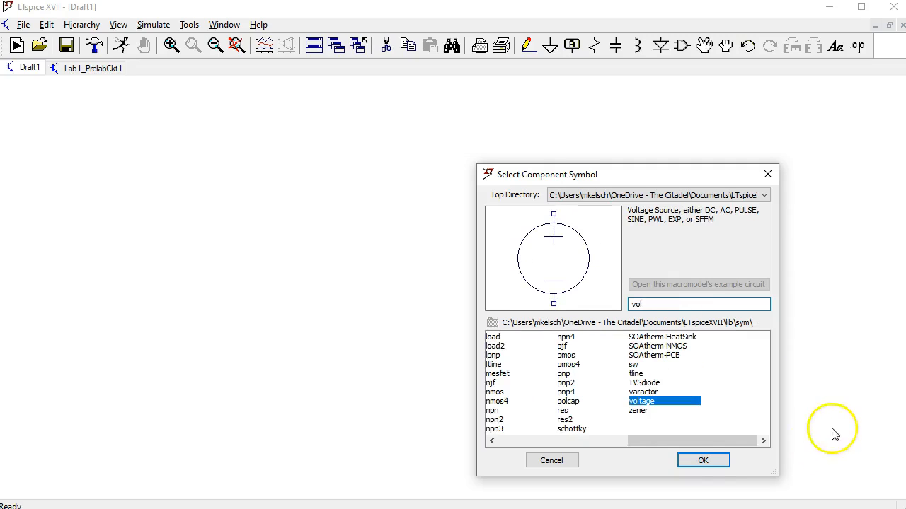
click(702, 461)
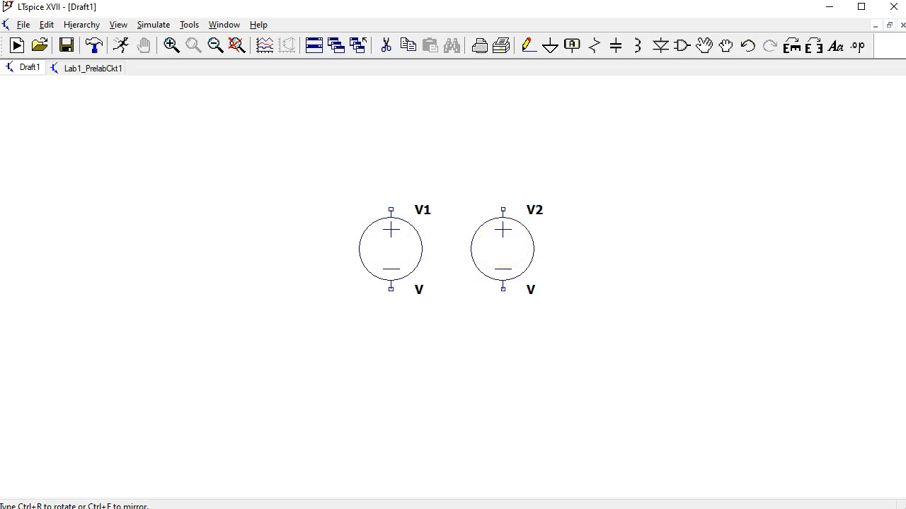
key(Escape)
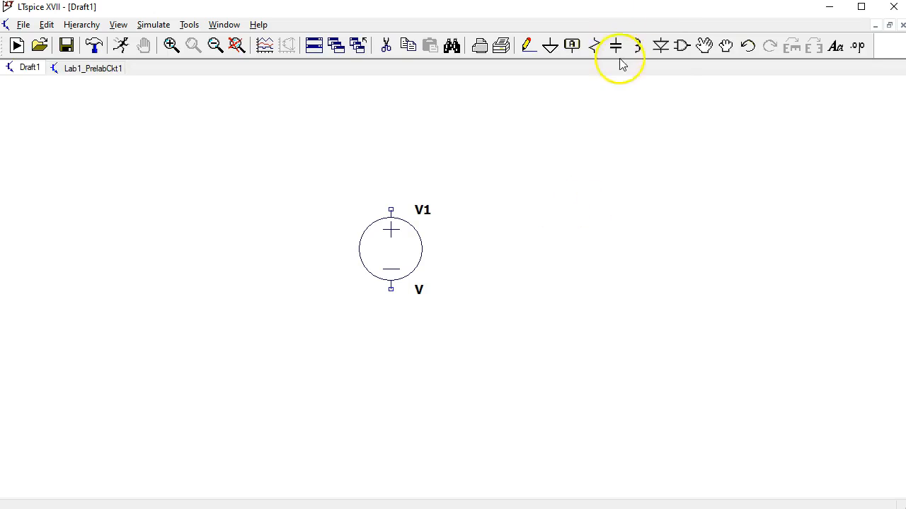
Place one resistor rotated to horizontal, above and to the right of the voltage source V1.
click(593, 46)
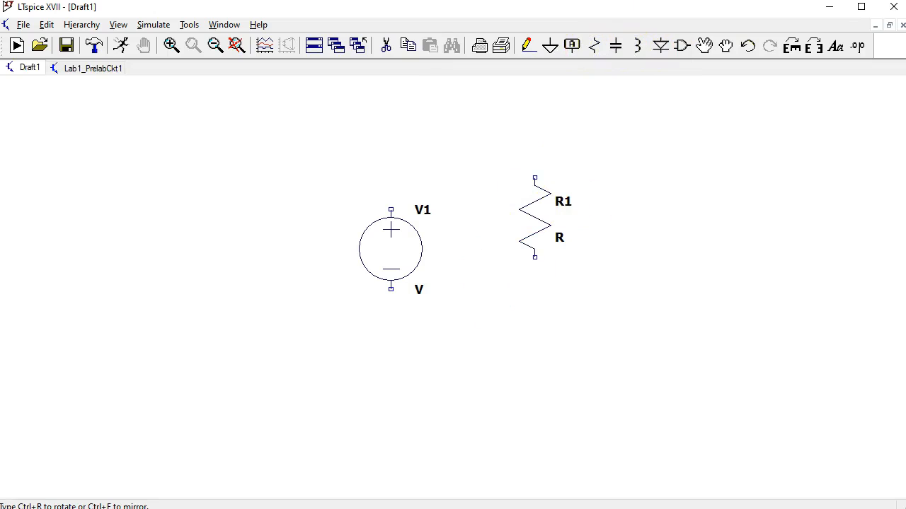
key(ctrl+r)
drag(536, 199, 679, 258)
key(Escape)
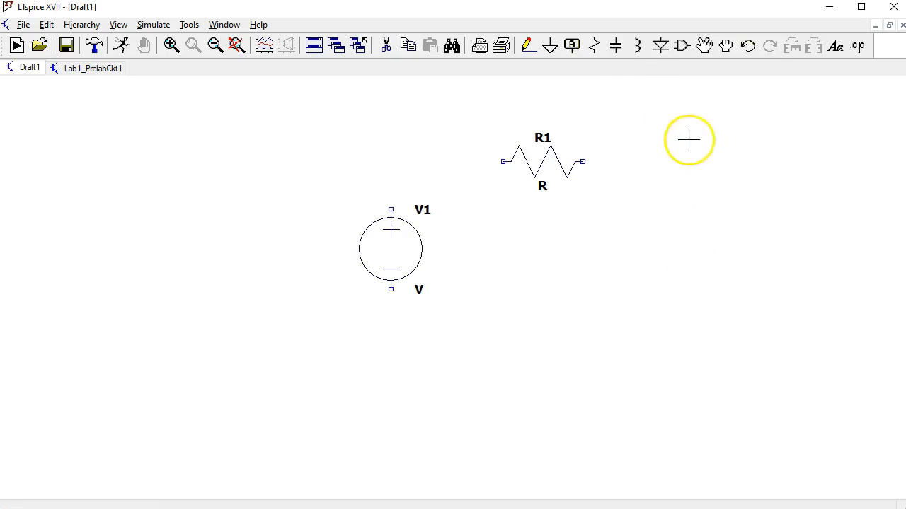
Place a ground symbol directly below the voltage source V1, leaving a gap for a wire.
click(549, 44)
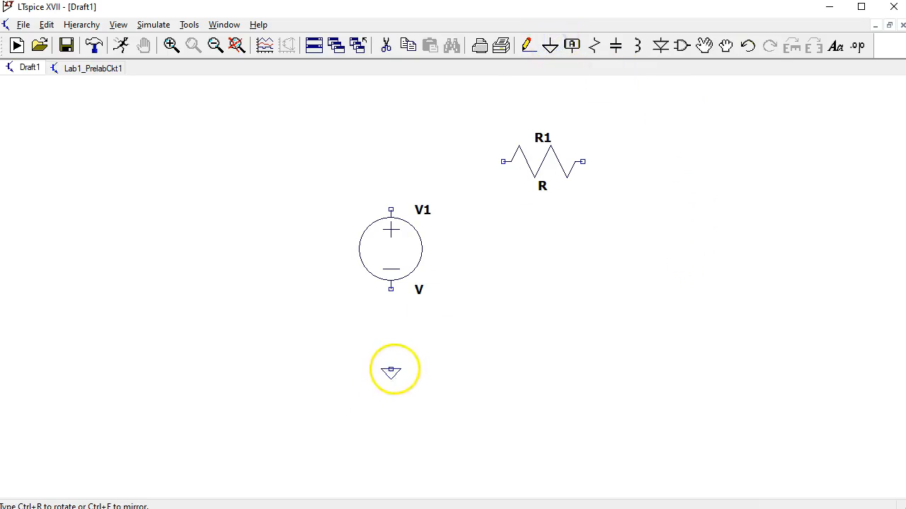
click(393, 357)
key(Escape)
Wire the ground, V1 and R1 into a closed loop, running the return wire back to the lead between V1 and ground.
click(527, 46)
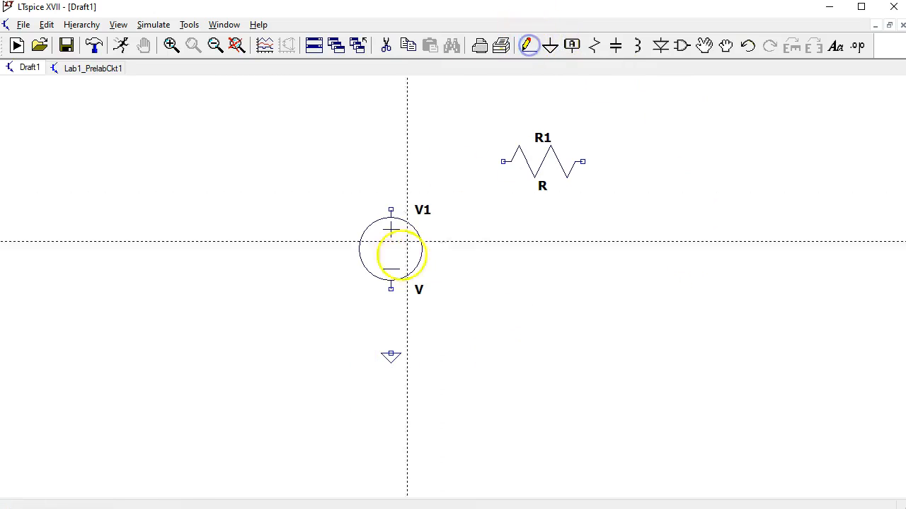
click(391, 353)
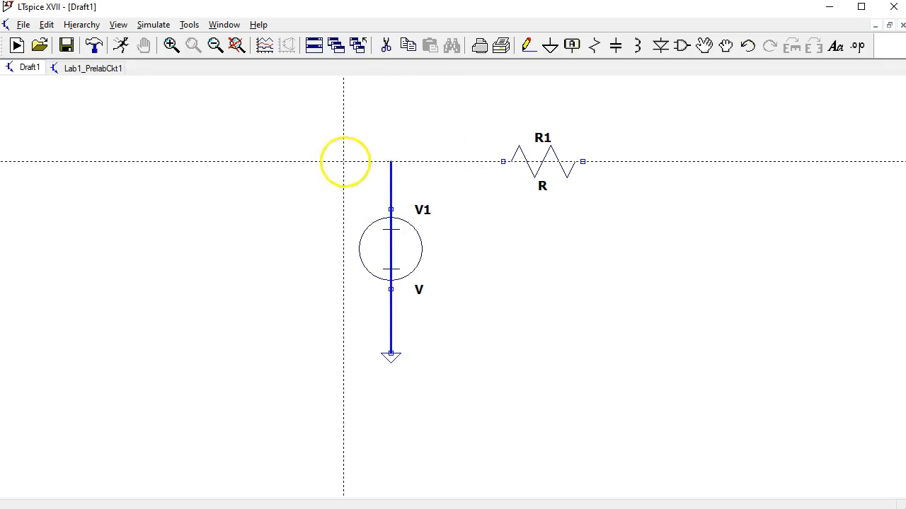
right_click(389, 155)
click(502, 160)
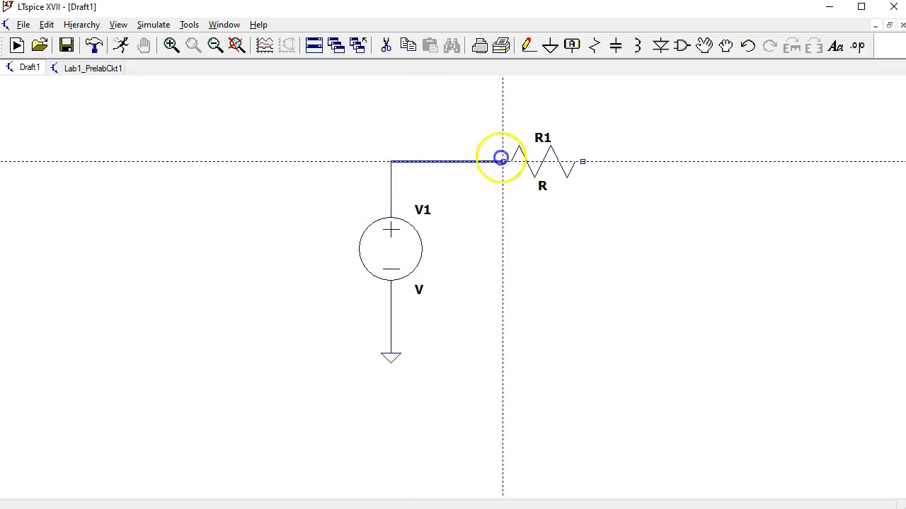
click(647, 161)
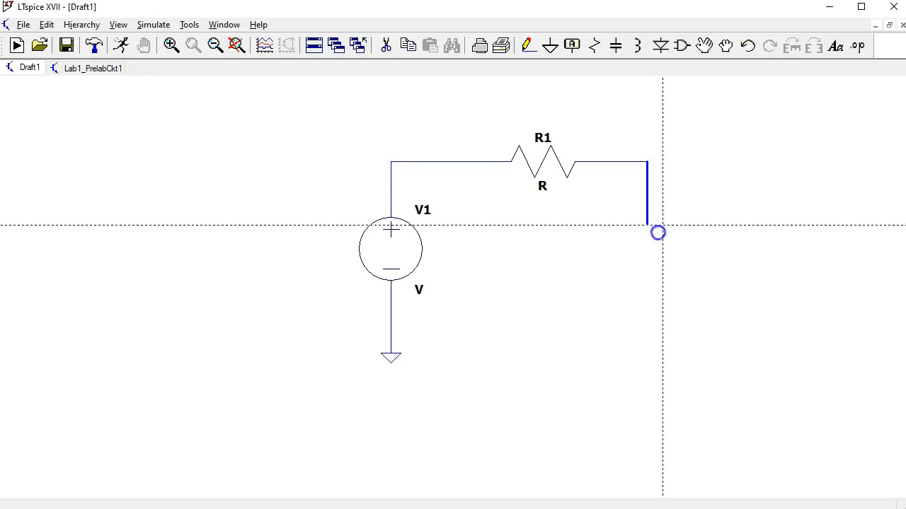
click(647, 321)
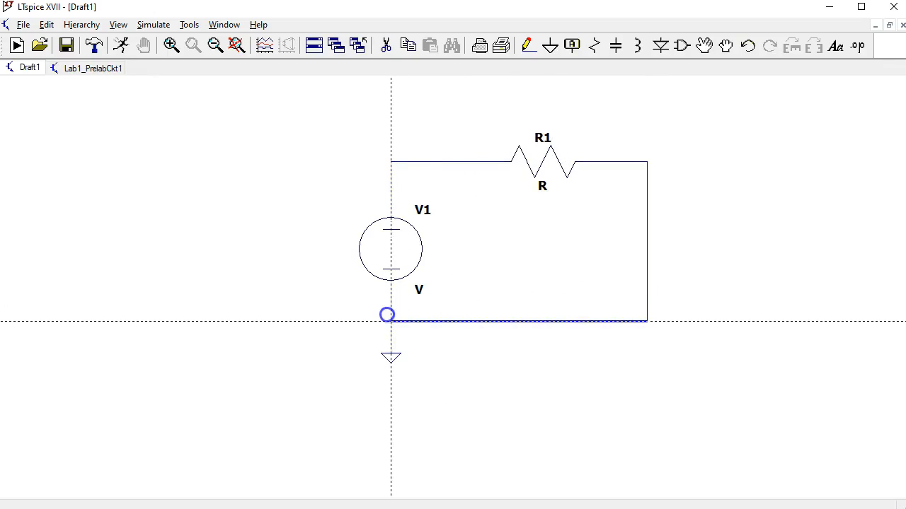
click(390, 321)
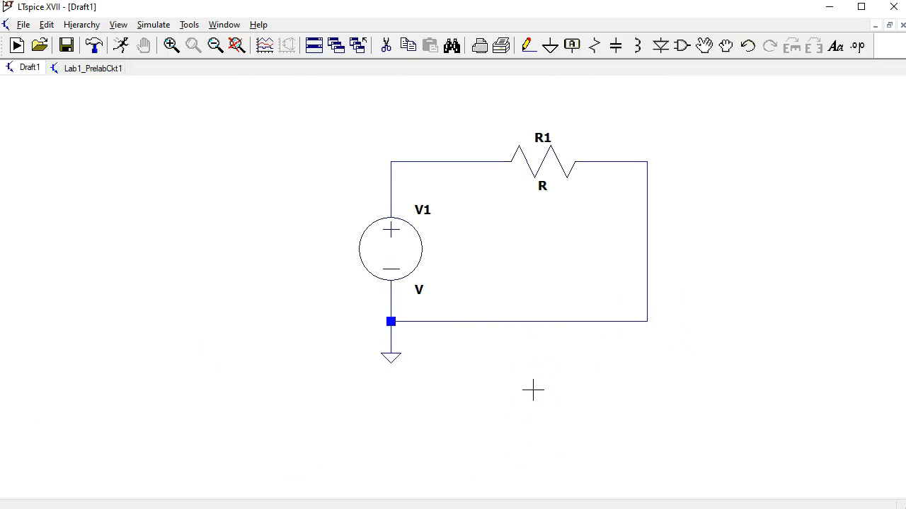
click(390, 322)
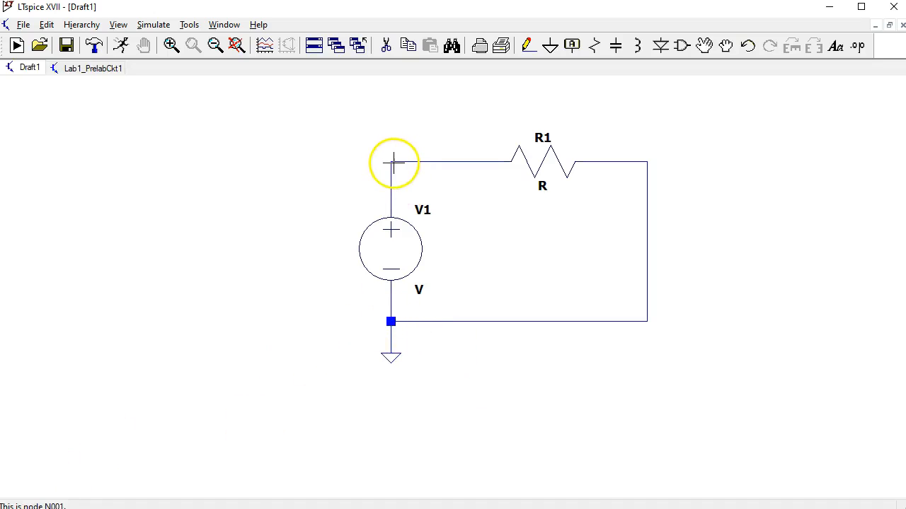
click(645, 165)
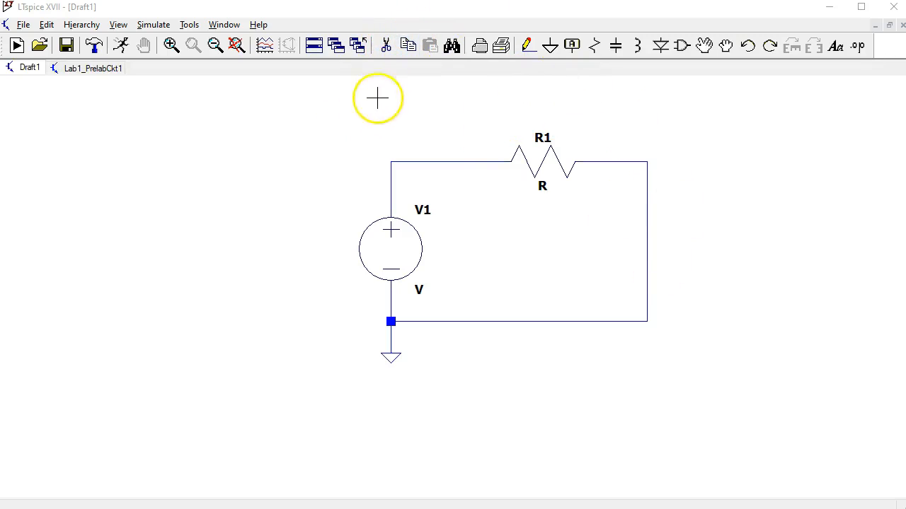
click(405, 57)
drag(337, 115, 732, 442)
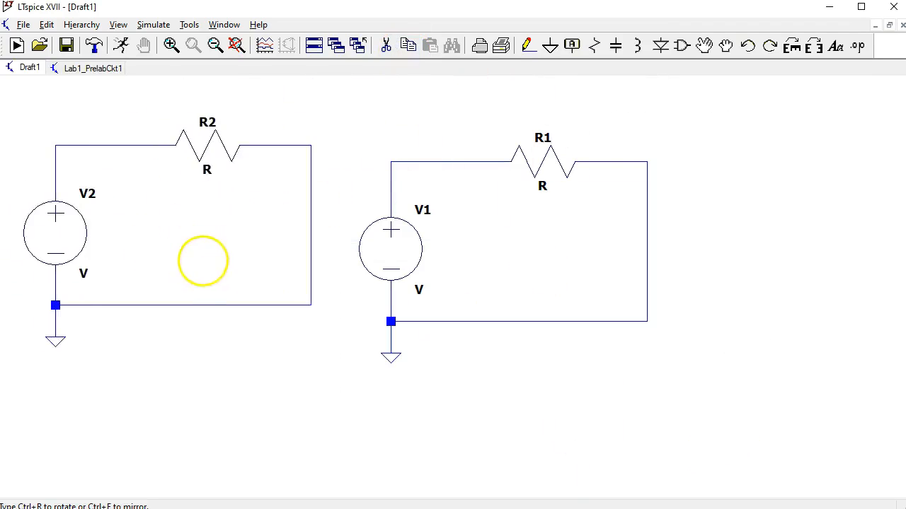
key(Escape)
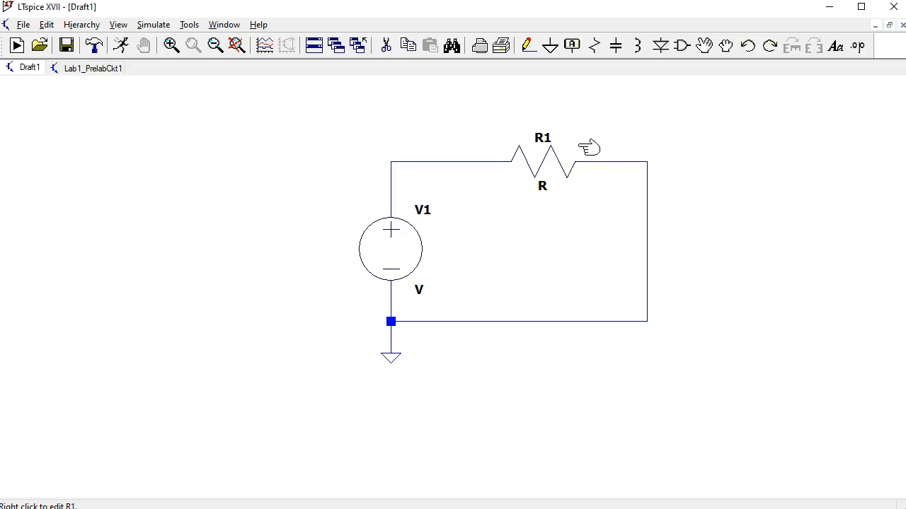
Switch to the Lab1_PrelabCkt1 schematic and examine its node labels, such as N1 and N2.
click(96, 68)
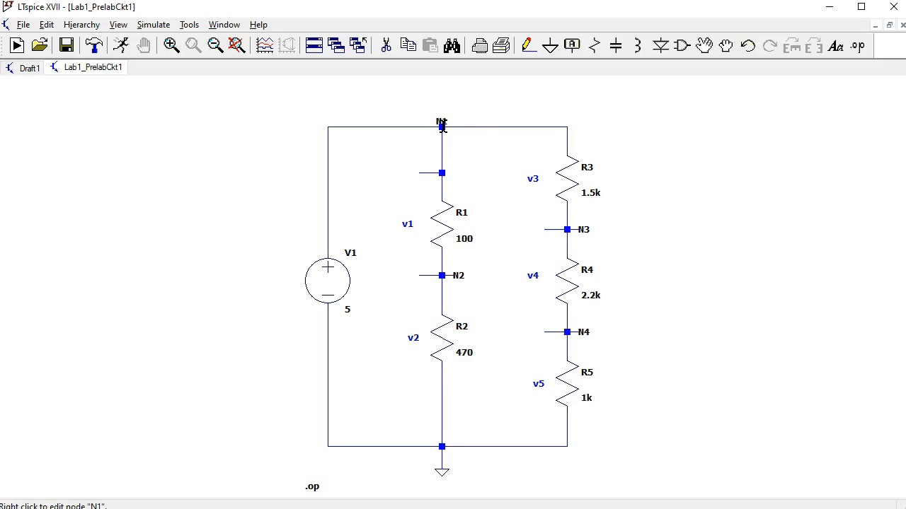
click(441, 275)
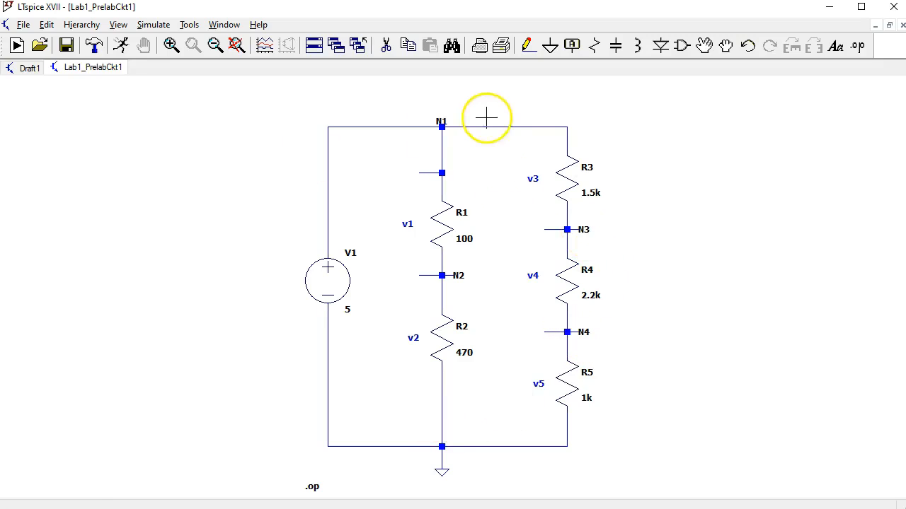
click(434, 121)
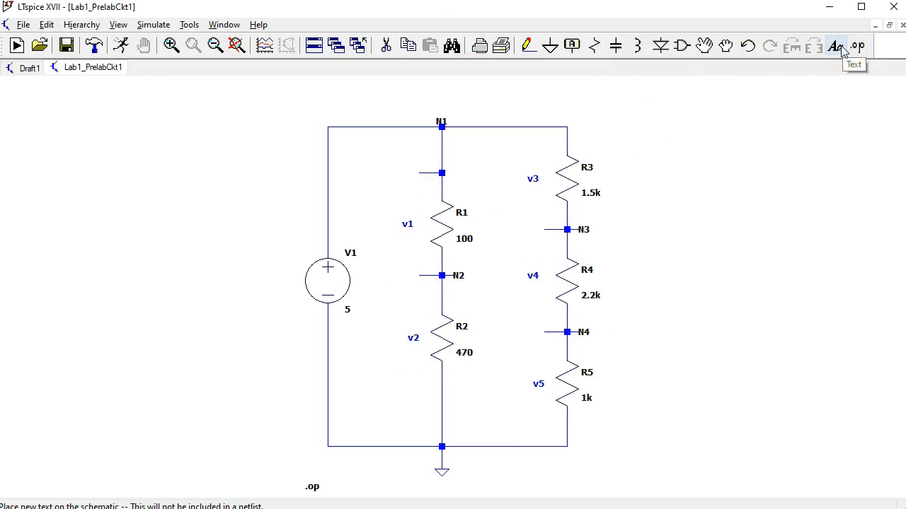
click(24, 27)
mouse_move(41, 28)
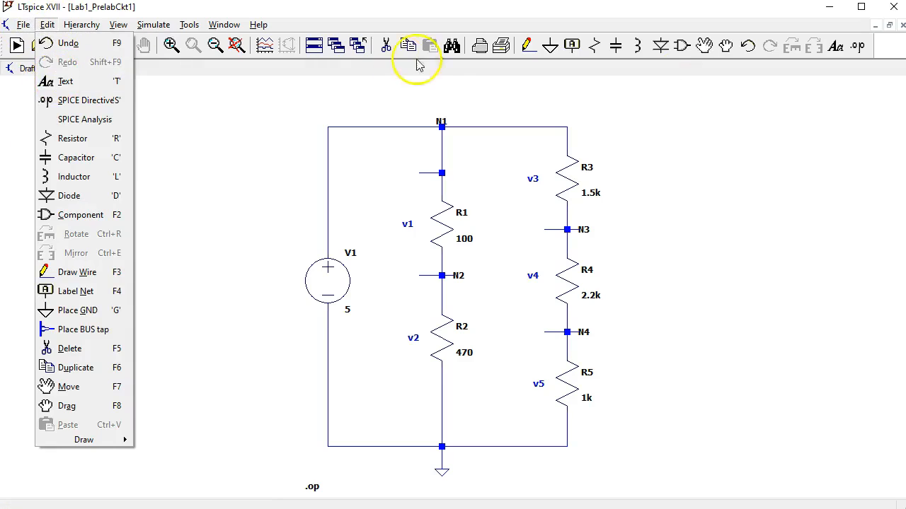
click(836, 46)
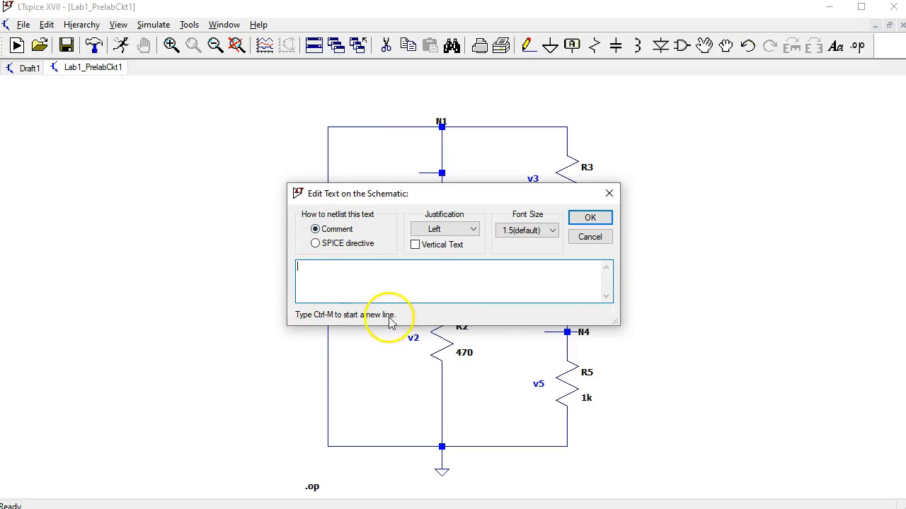
click(589, 217)
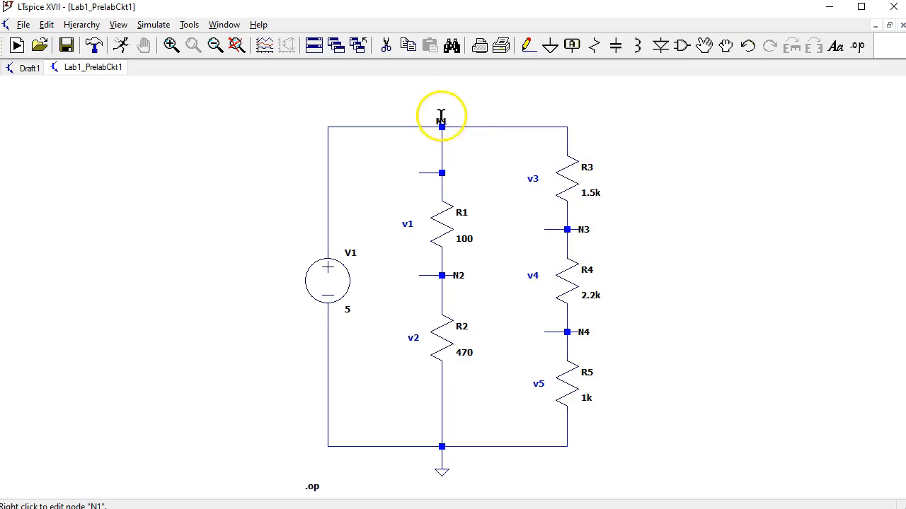
Add a net label named a5 to the wire between R2 and ground.
click(574, 46)
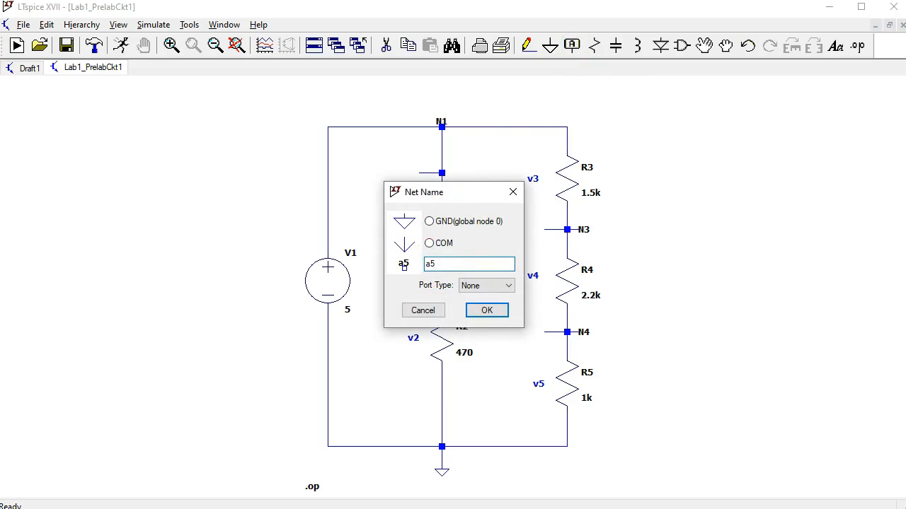
click(500, 315)
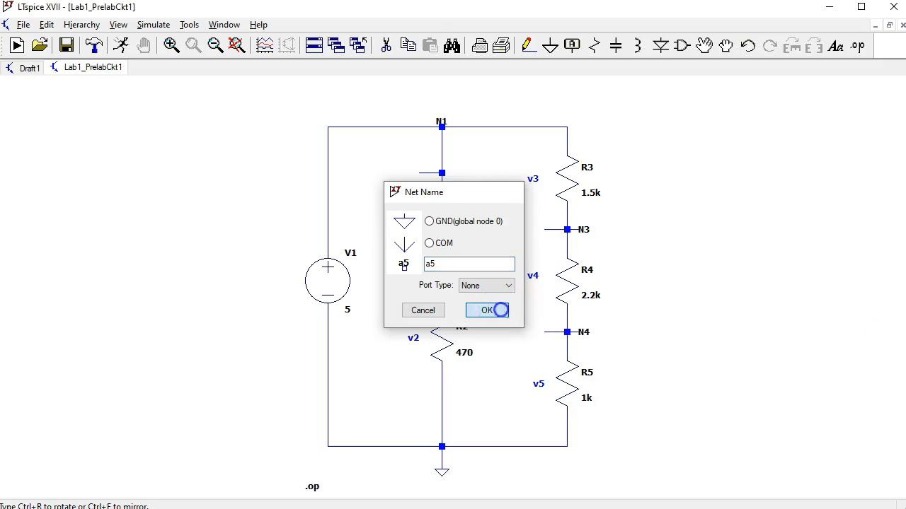
click(441, 406)
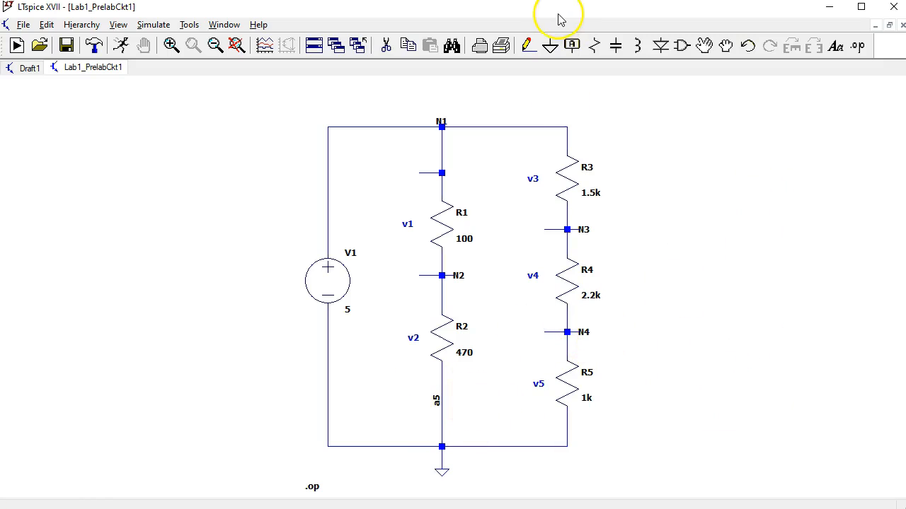
Draw a short wire stub to the left of the wire below R2 and move the a5 label onto its free end.
click(529, 46)
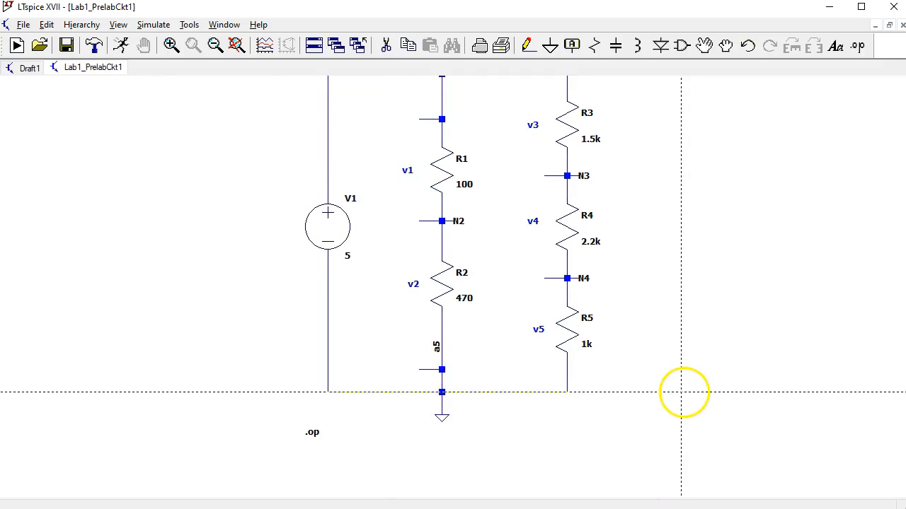
click(704, 46)
click(437, 347)
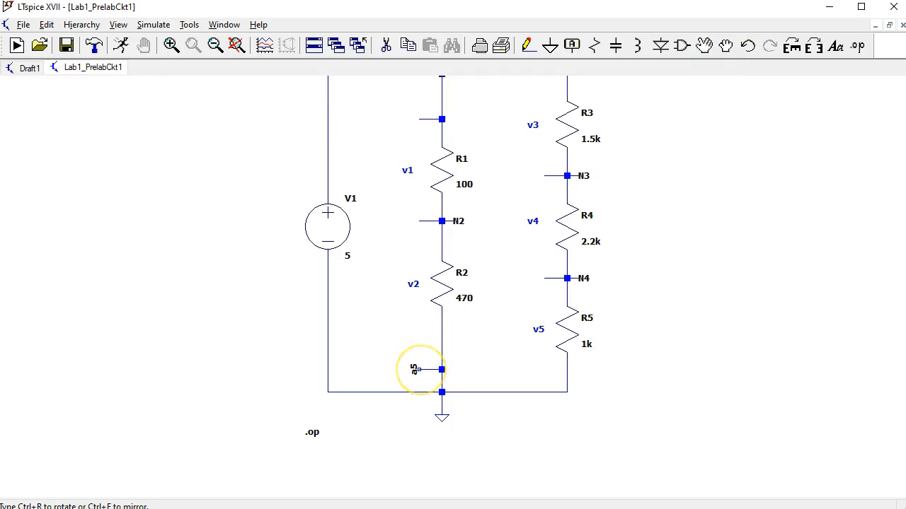
click(419, 368)
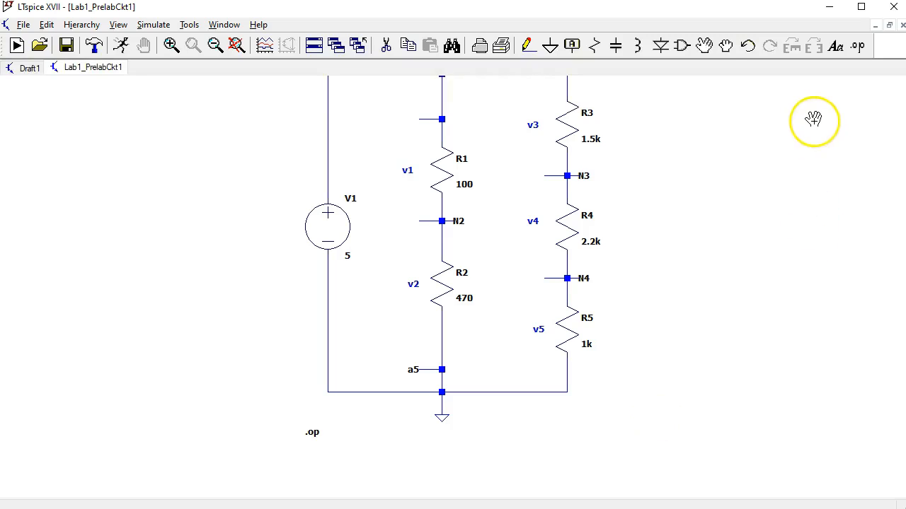
Delete the a5 net label together with its short wire stub below R2.
click(387, 46)
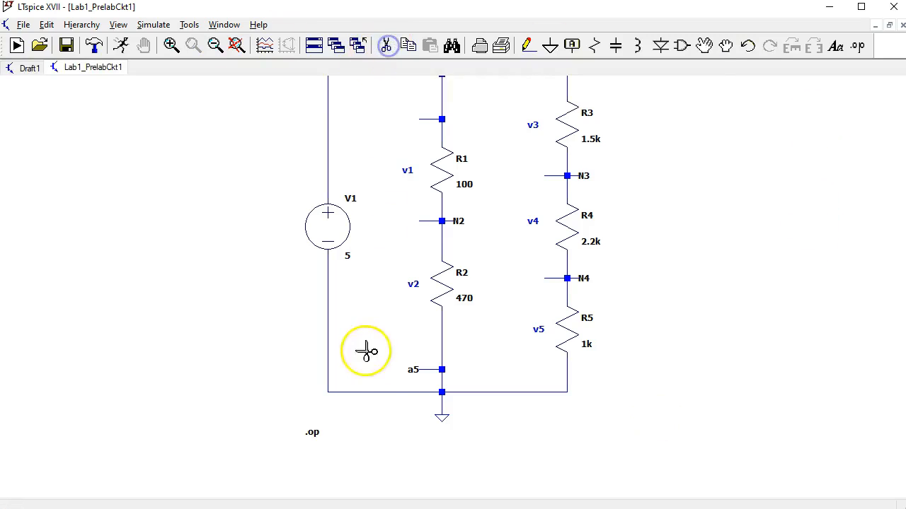
click(420, 369)
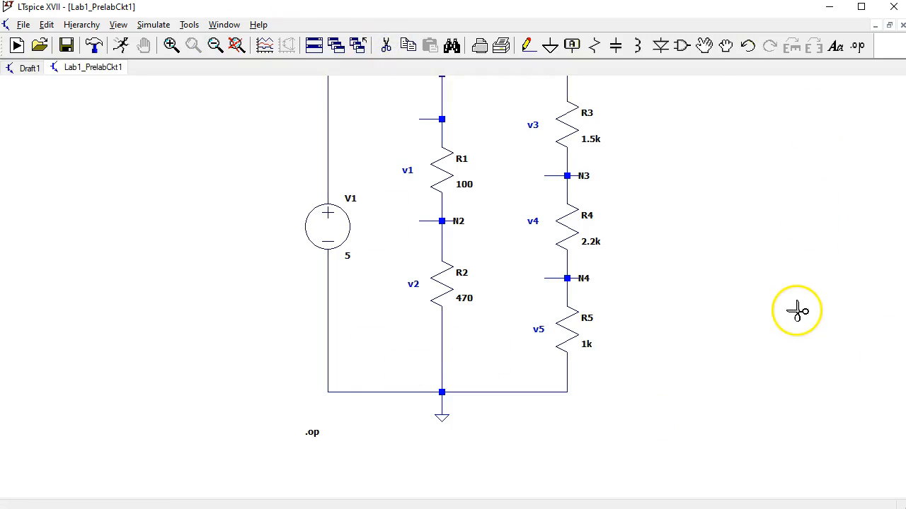
key(Escape)
Zoom out and fit the entire Lab1_PrelabCkt1 circuit in the view.
scroll(740, 244, down, 1)
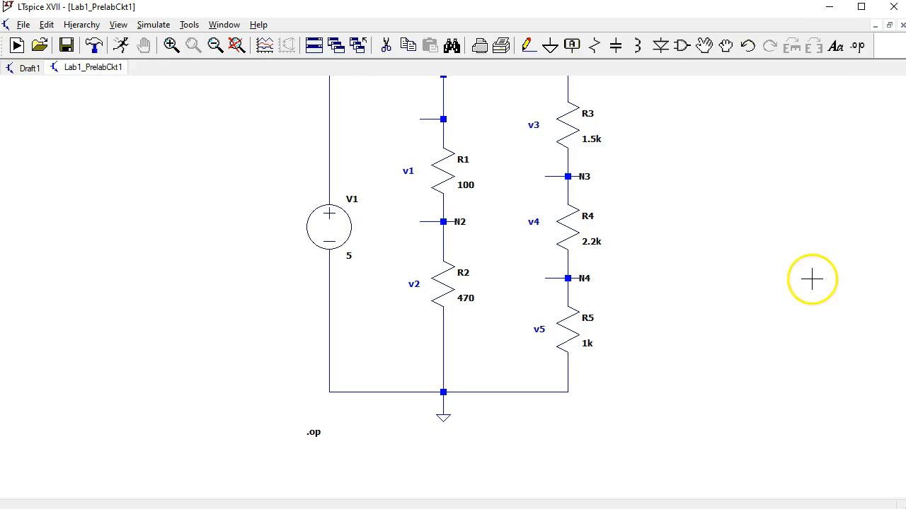
click(215, 45)
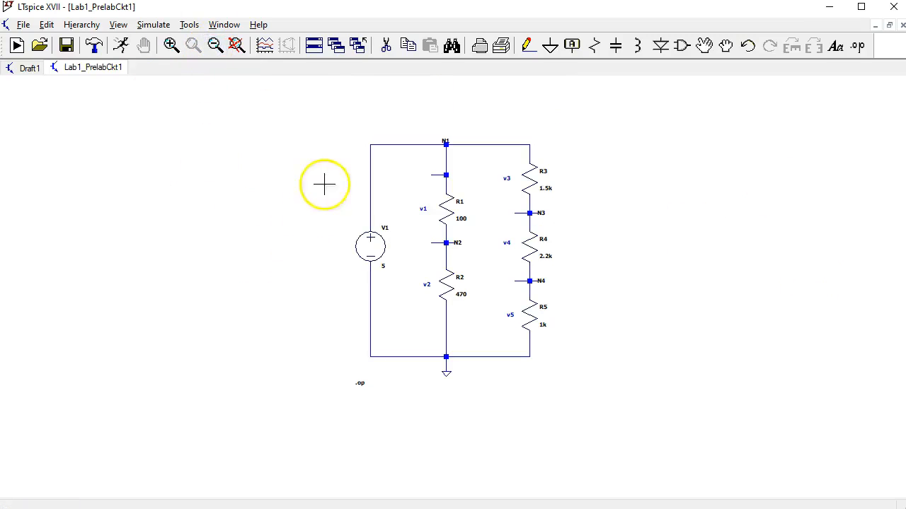
click(236, 46)
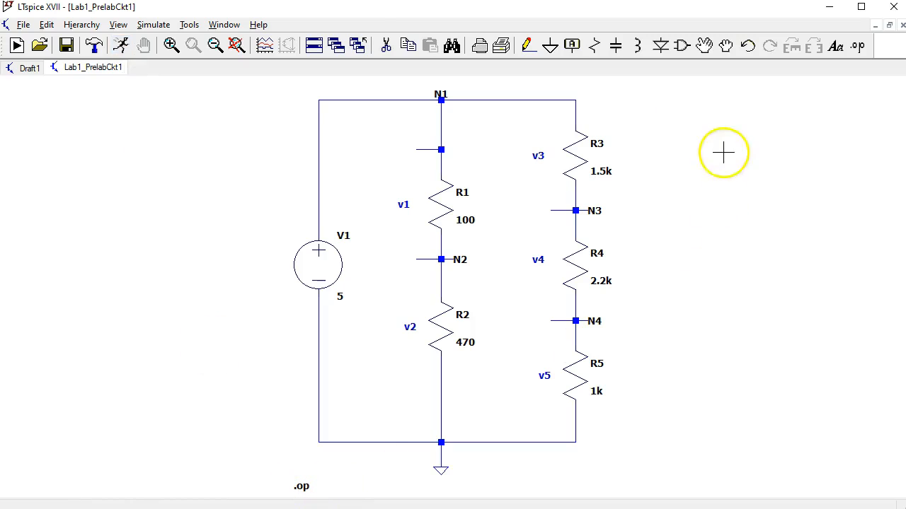
Delete the .op directive below the voltage source from the schematic.
click(385, 45)
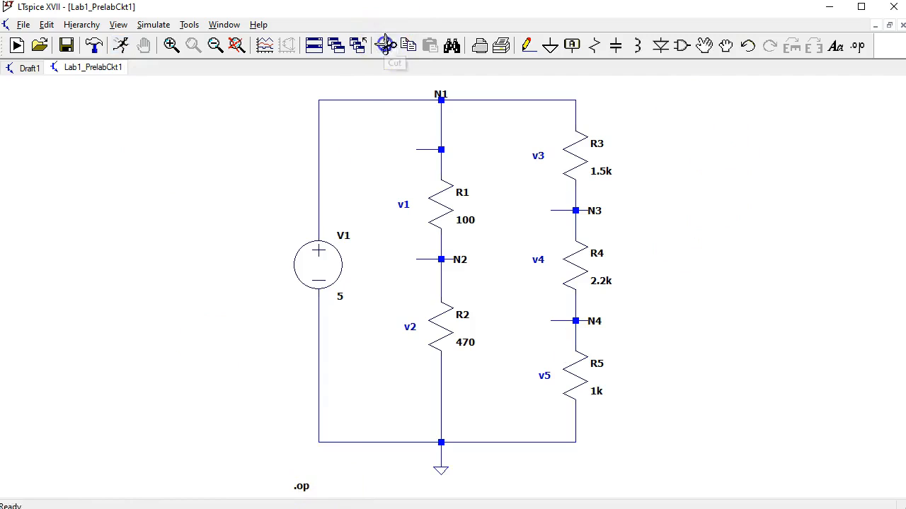
click(300, 487)
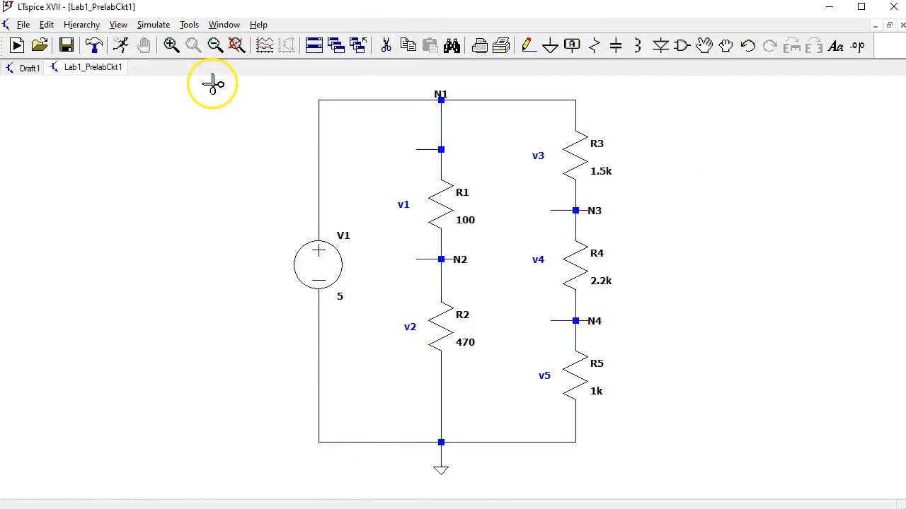
click(858, 46)
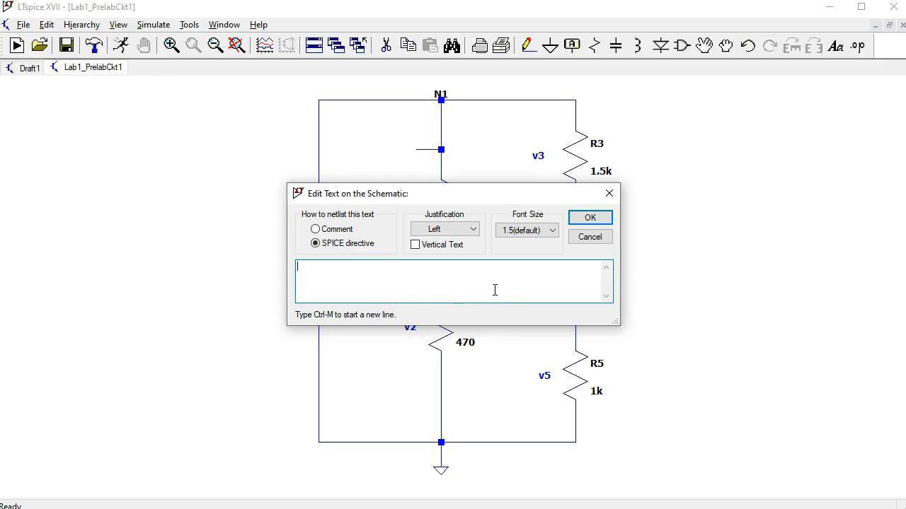
click(302, 274)
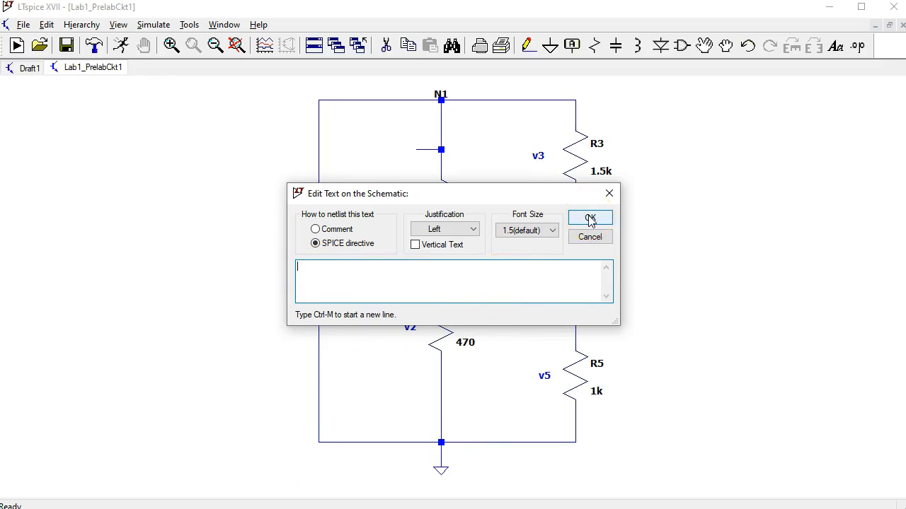
click(590, 237)
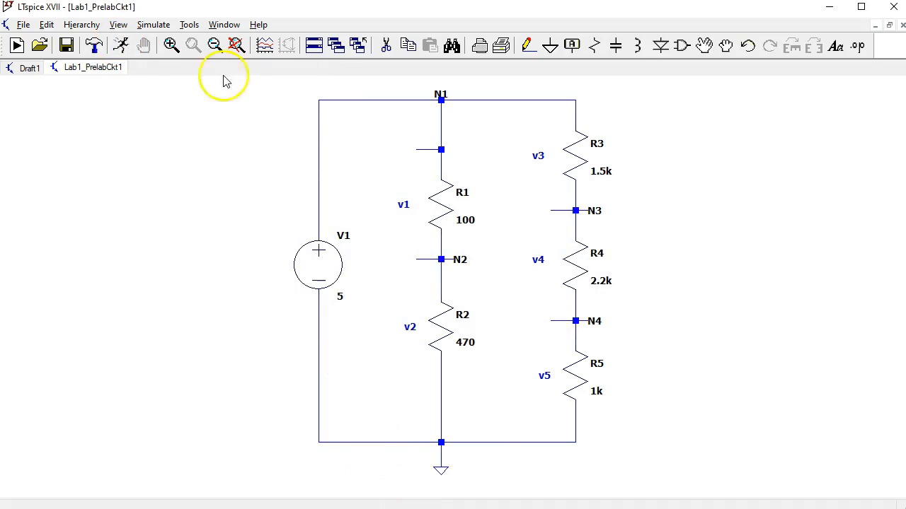
Run the circuit with a DC operating point (.op) simulation command and close the results window.
click(124, 45)
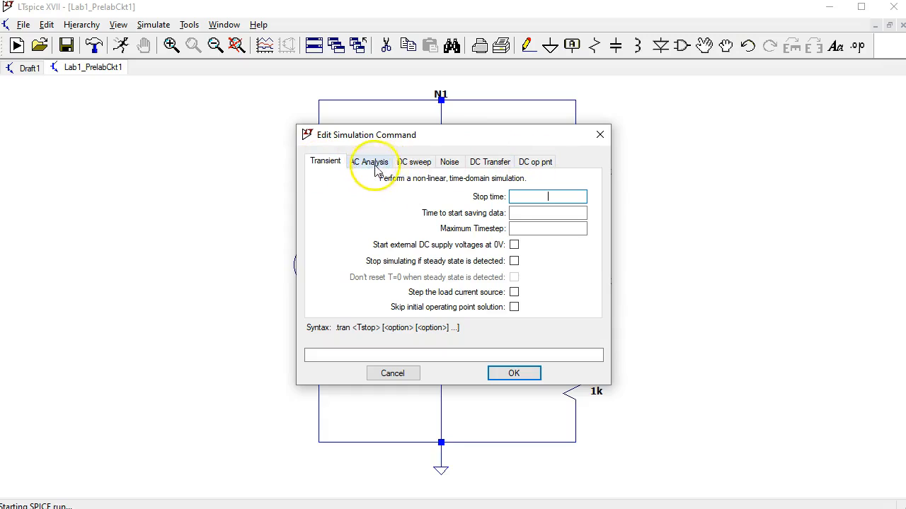
click(529, 164)
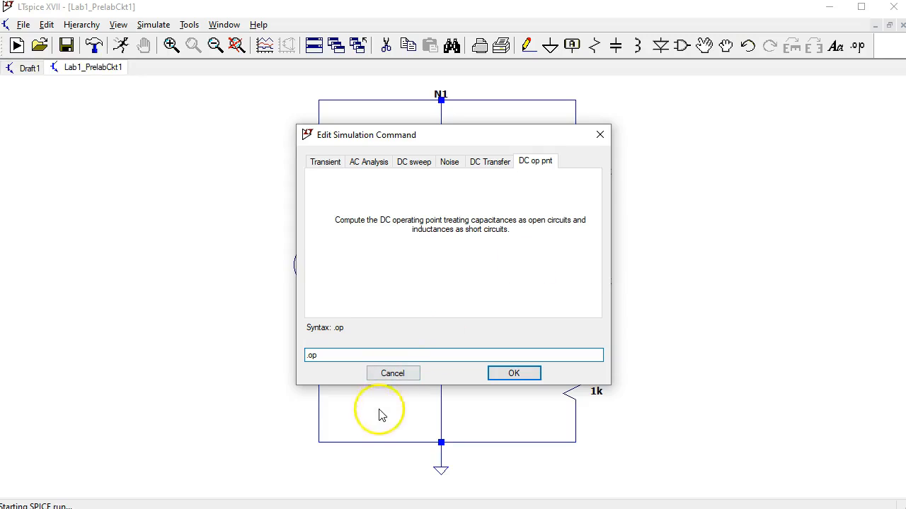
drag(462, 141, 208, 119)
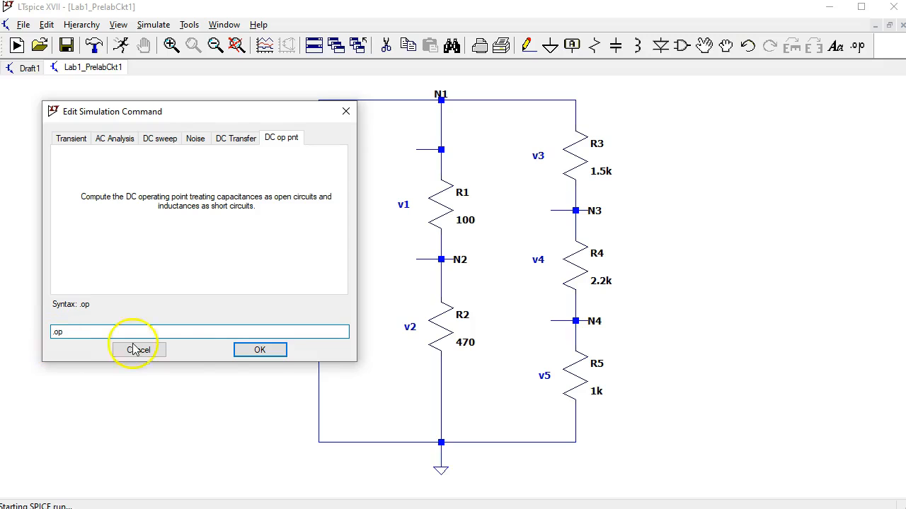
click(258, 351)
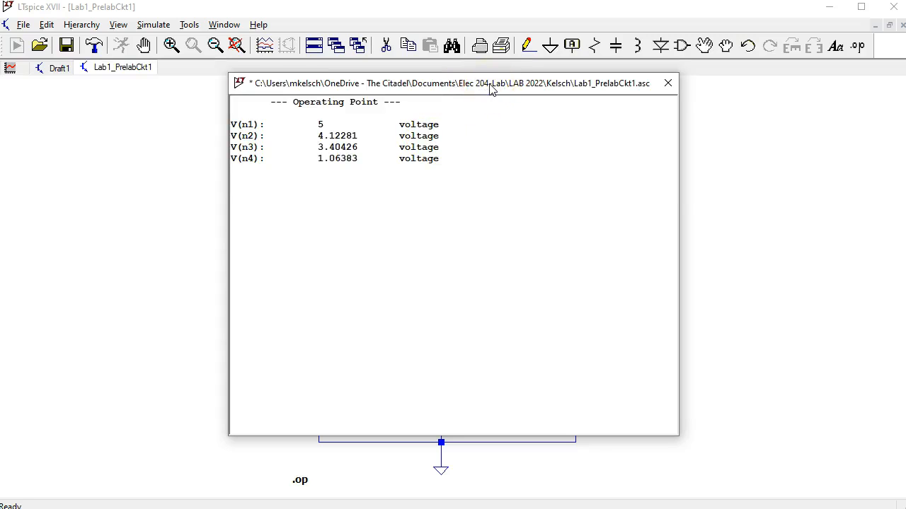
drag(493, 88, 110, 70)
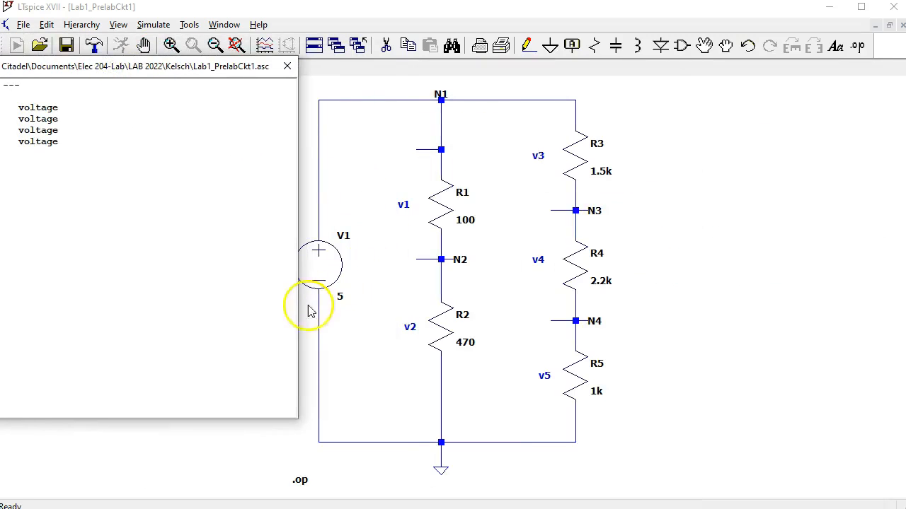
click(286, 66)
Place operating point voltage labels on the wire stubs at nodes N2, N1, N3 and N4.
mouse_move(426, 260)
click(420, 260)
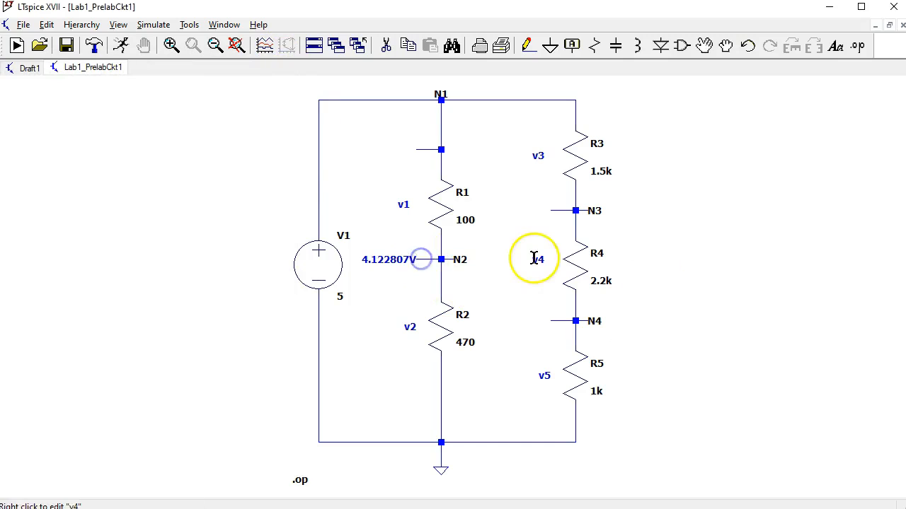
click(420, 149)
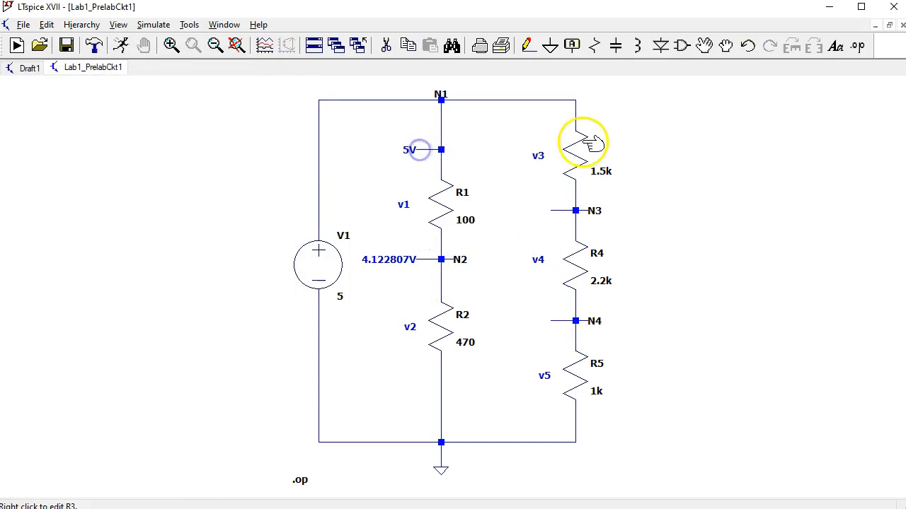
click(551, 210)
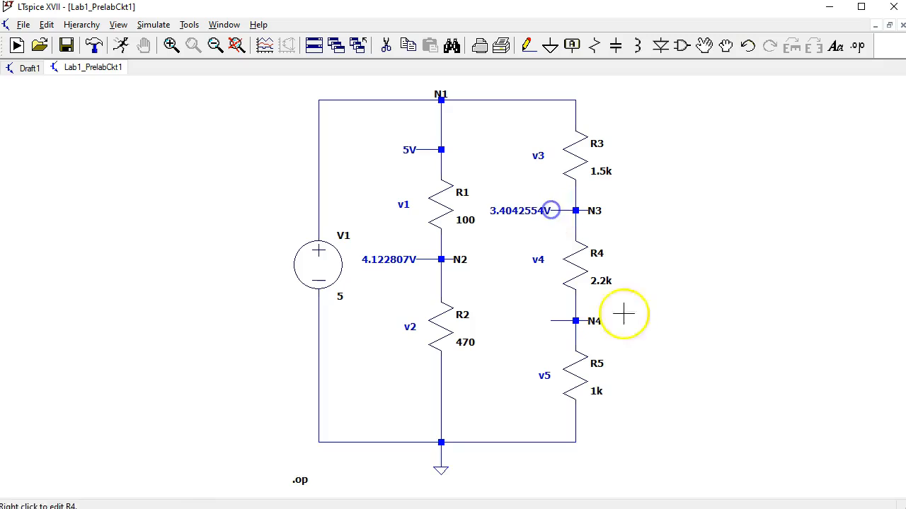
click(561, 321)
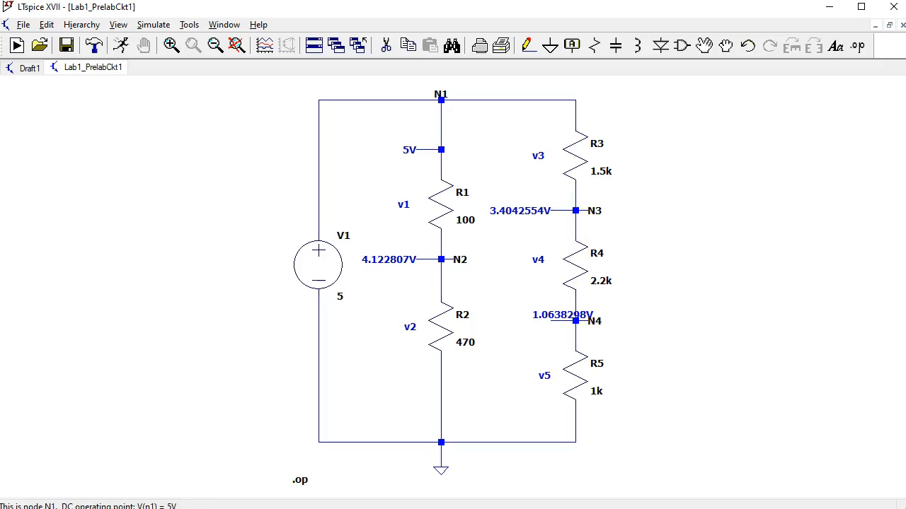
Delete the misaligned voltage label at N4 and place a new one on the free end of its wire stub.
click(386, 47)
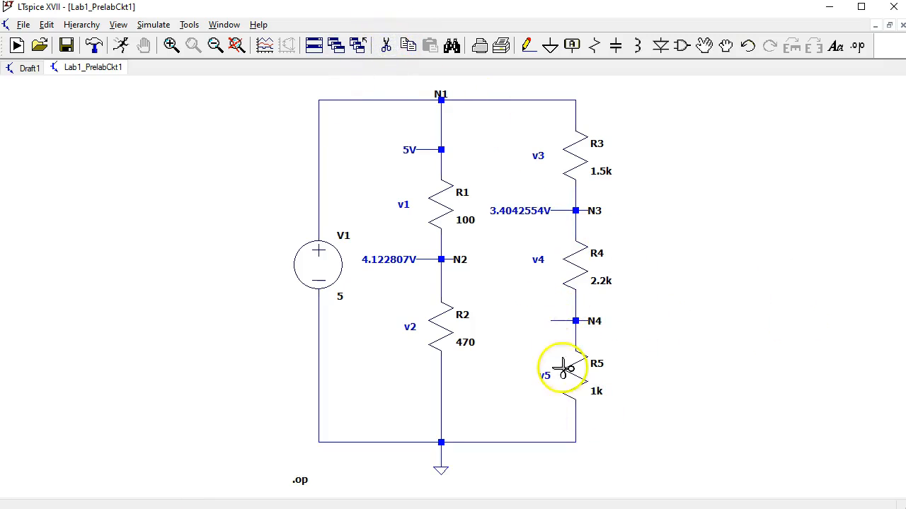
key(Escape)
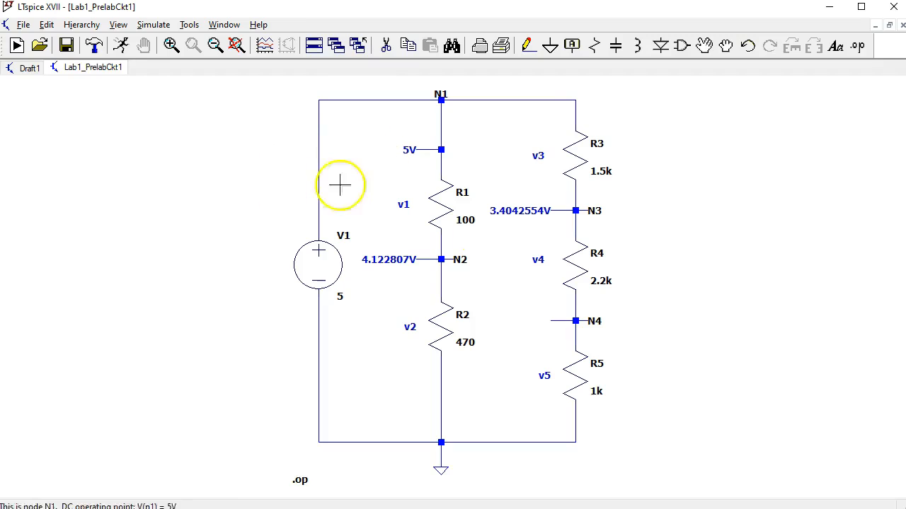
click(552, 320)
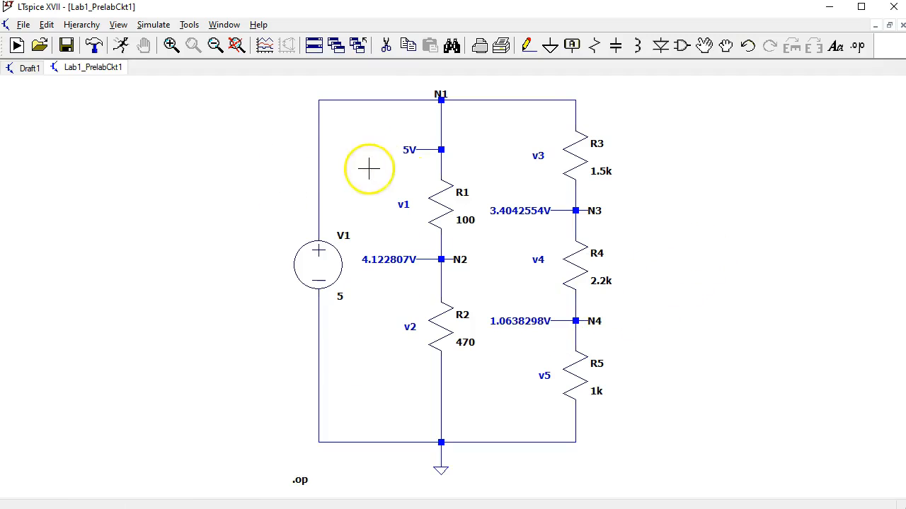
Set the schematic font size to 14 in the drafting options, trying smaller and larger sizes first.
click(189, 24)
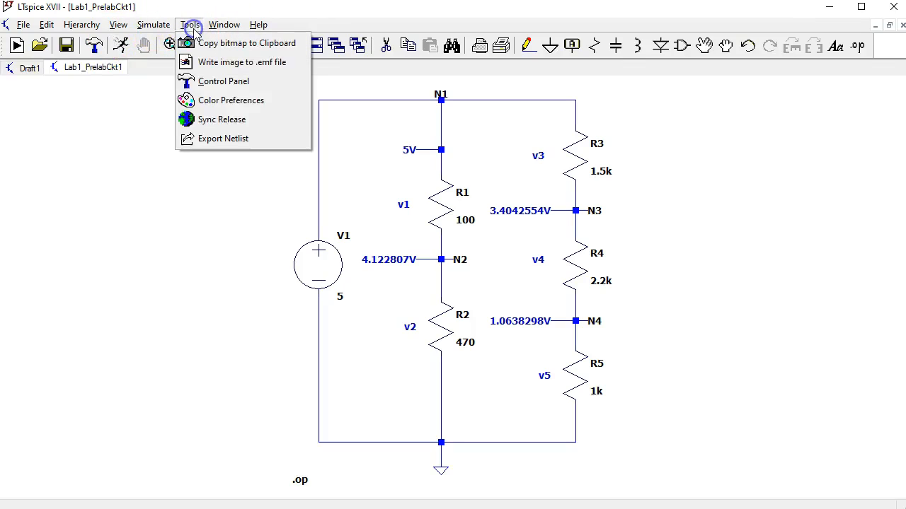
click(230, 81)
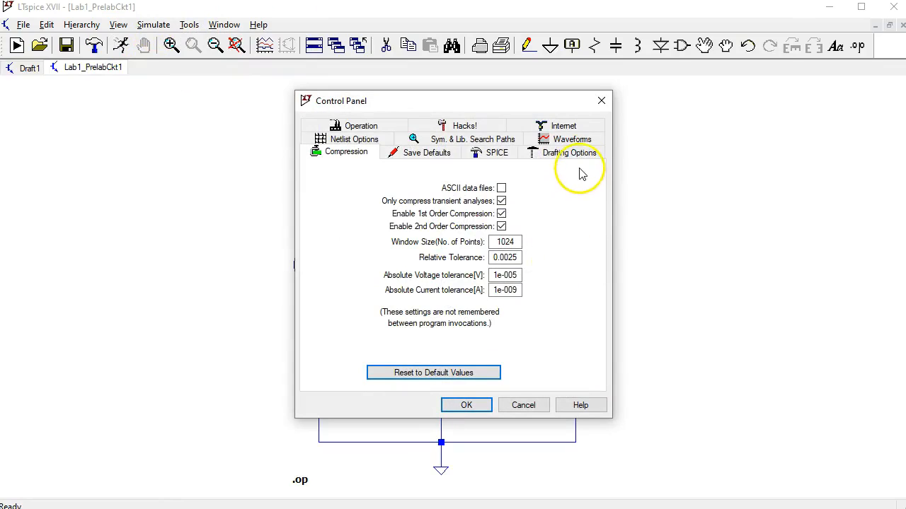
click(579, 161)
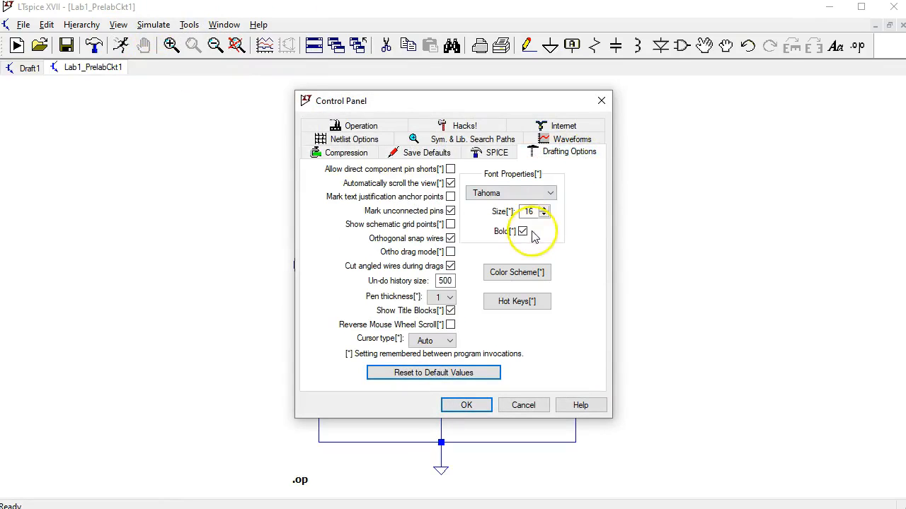
drag(398, 88, 608, 89)
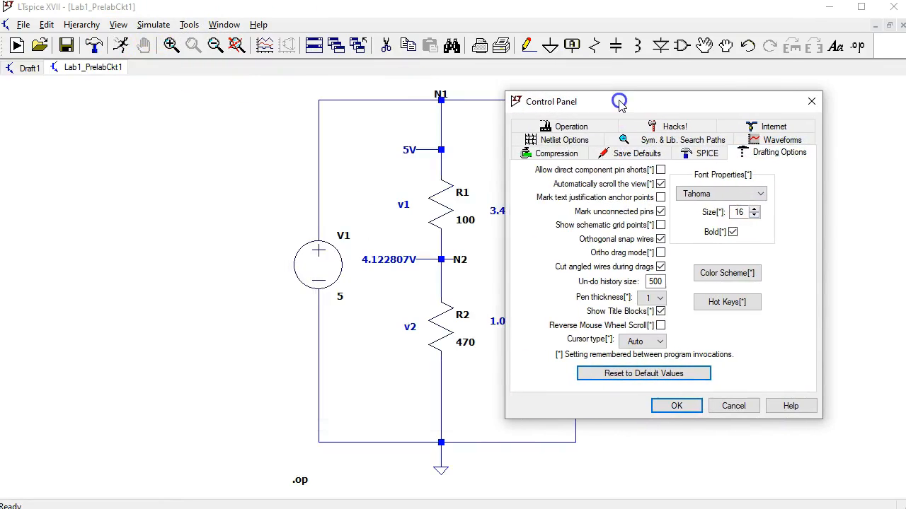
click(754, 215)
click(754, 216)
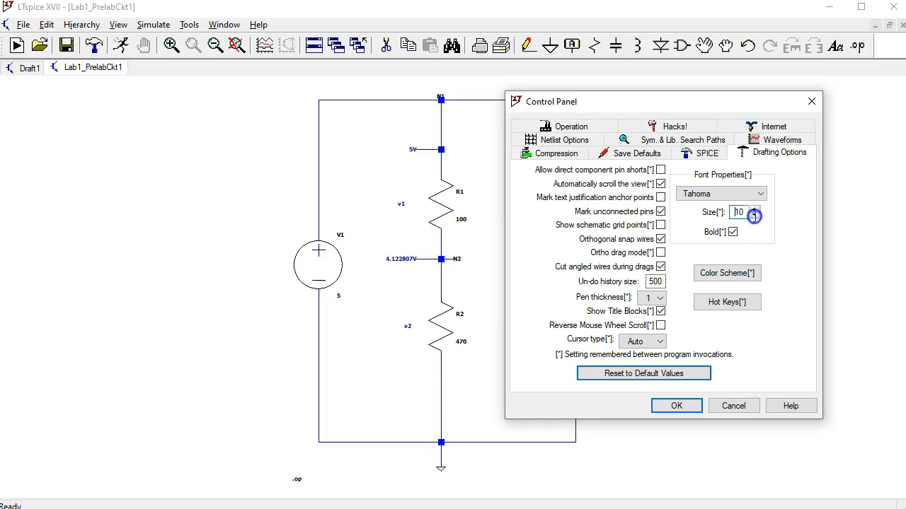
click(753, 209)
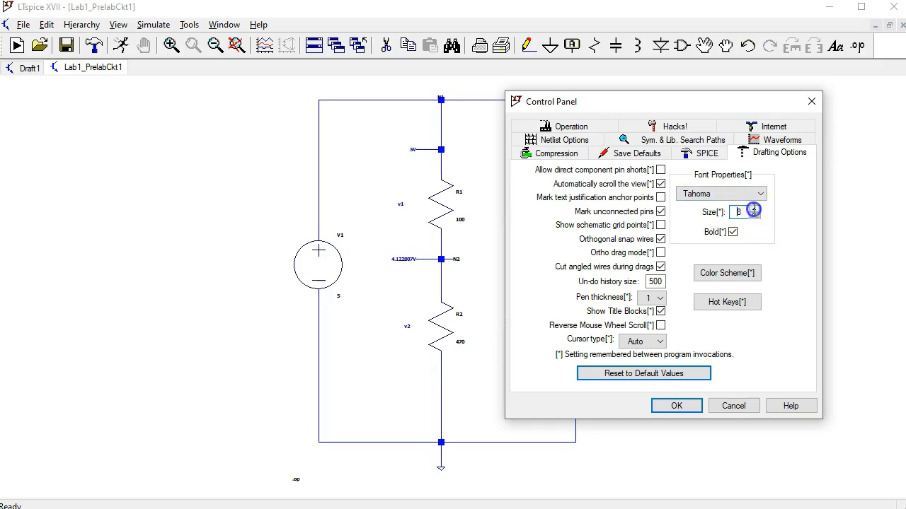
click(753, 210)
click(753, 209)
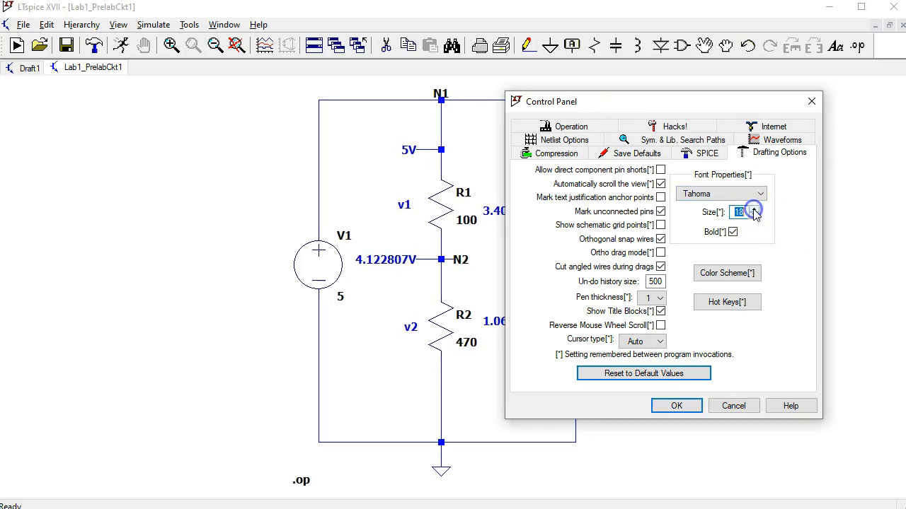
click(754, 217)
click(754, 216)
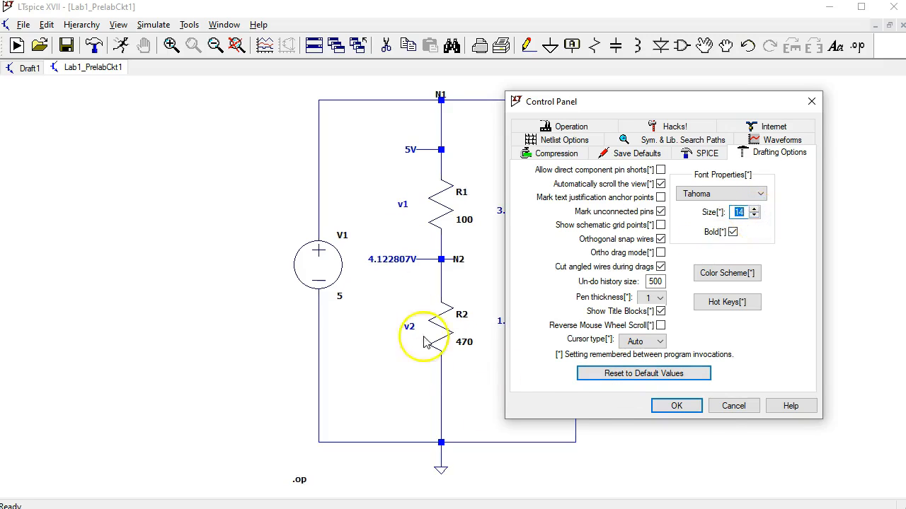
click(677, 407)
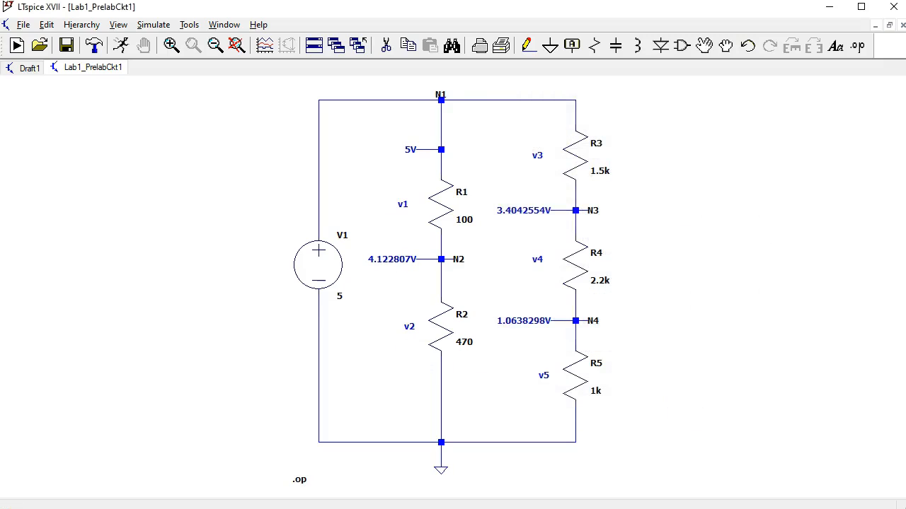
Rerun the operating point simulation and select the whole voltage listing in its results window before closing it.
click(121, 46)
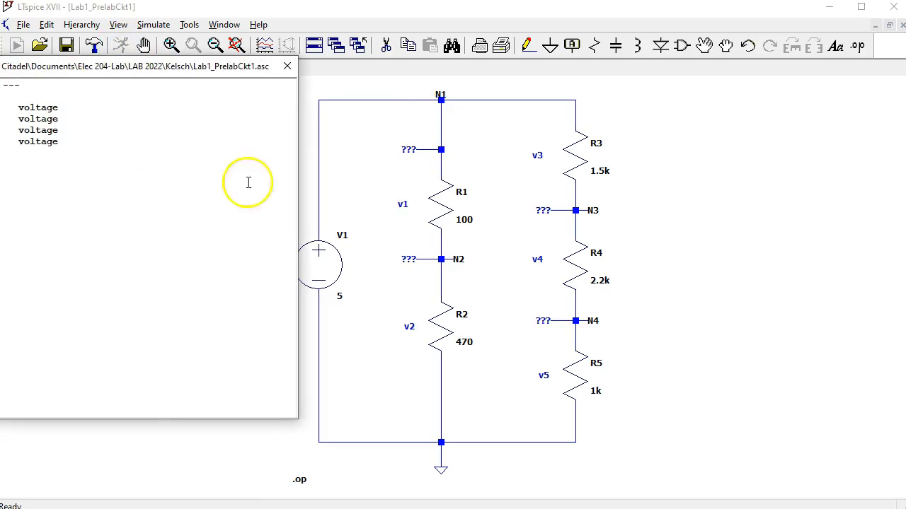
drag(115, 66, 389, 99)
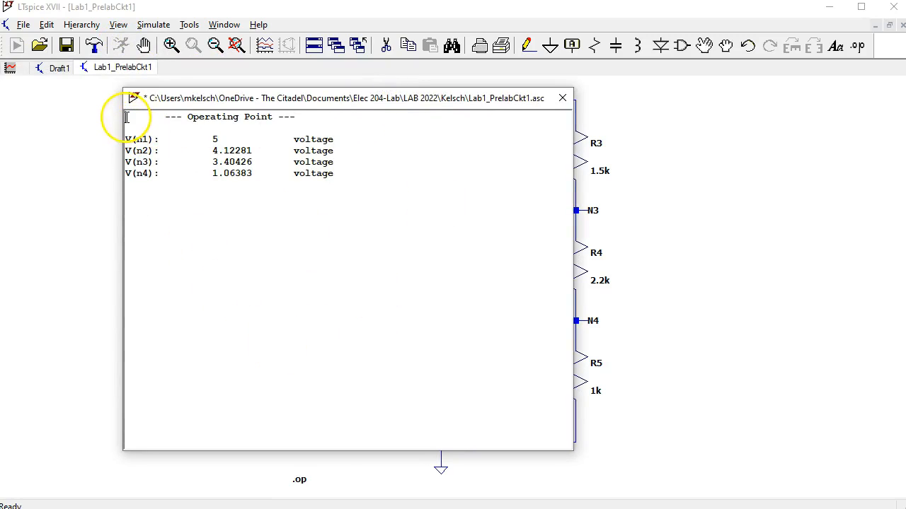
drag(126, 117, 321, 195)
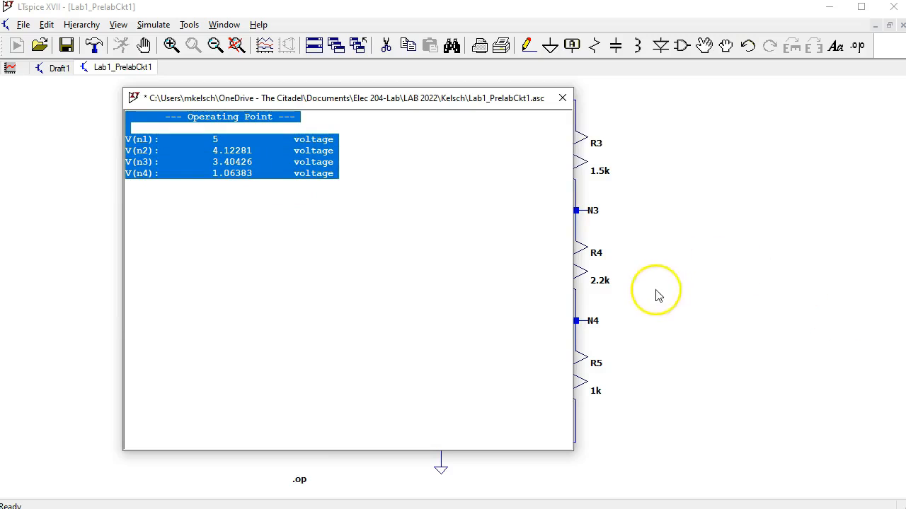
click(563, 98)
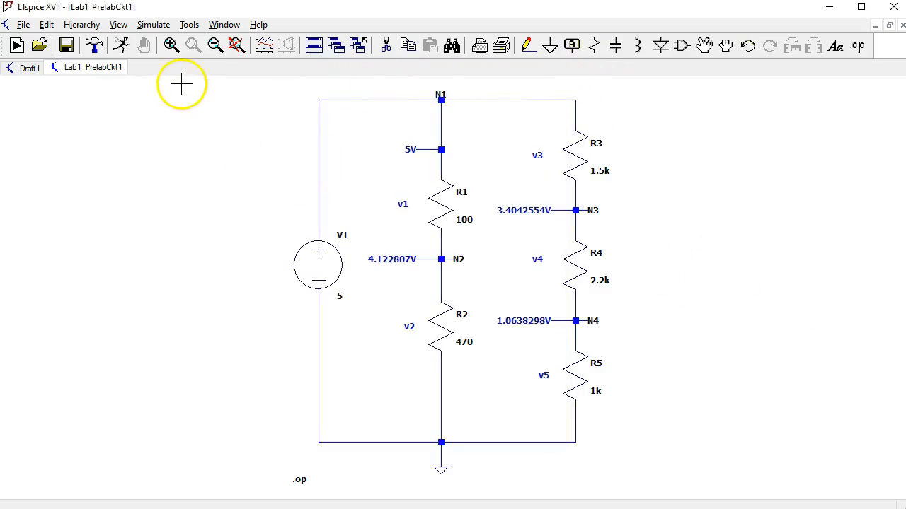
View and close the circuit's SPICE error log, and open its SPICE netlist.
click(117, 25)
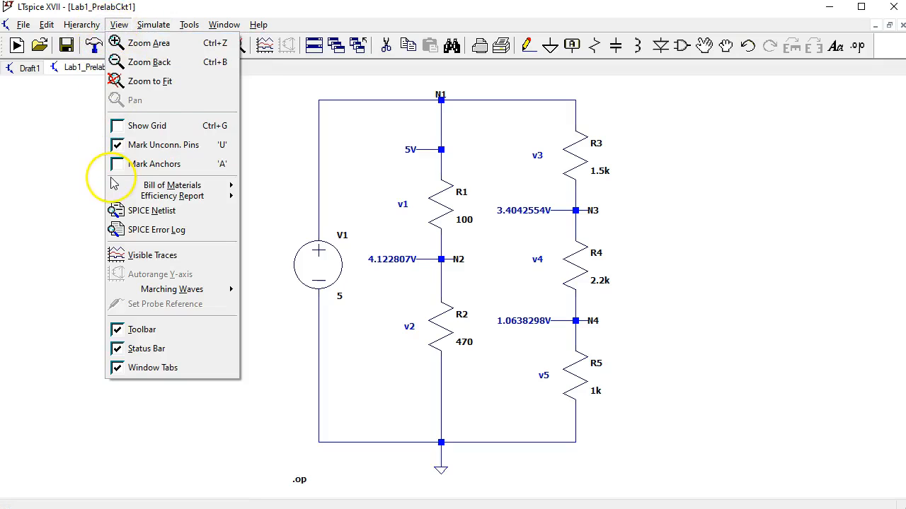
click(155, 234)
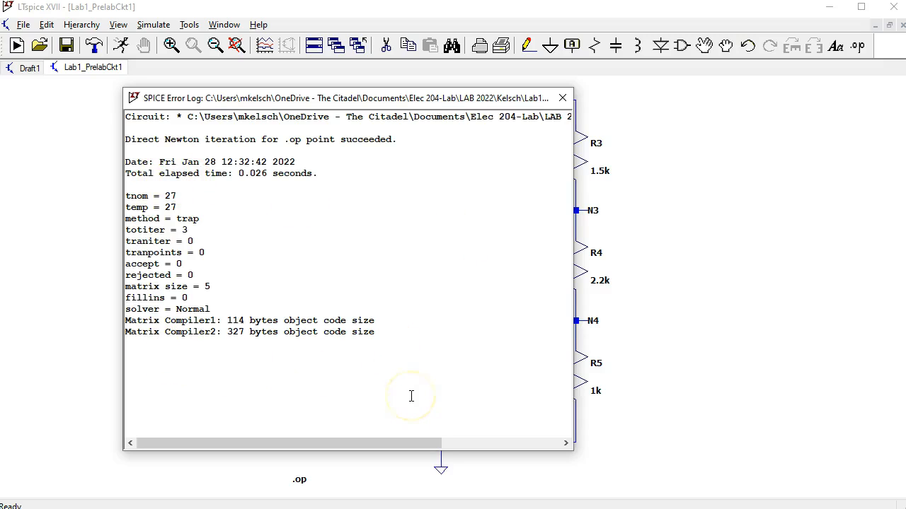
click(562, 97)
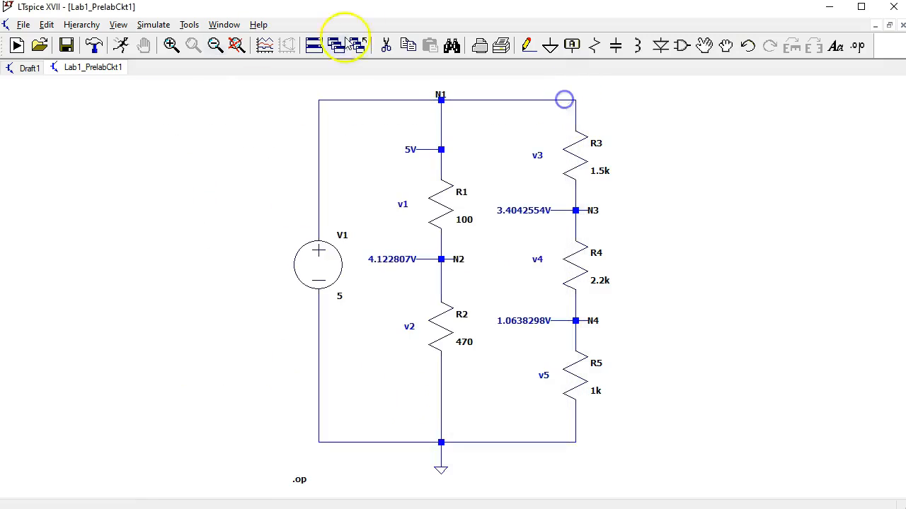
click(121, 26)
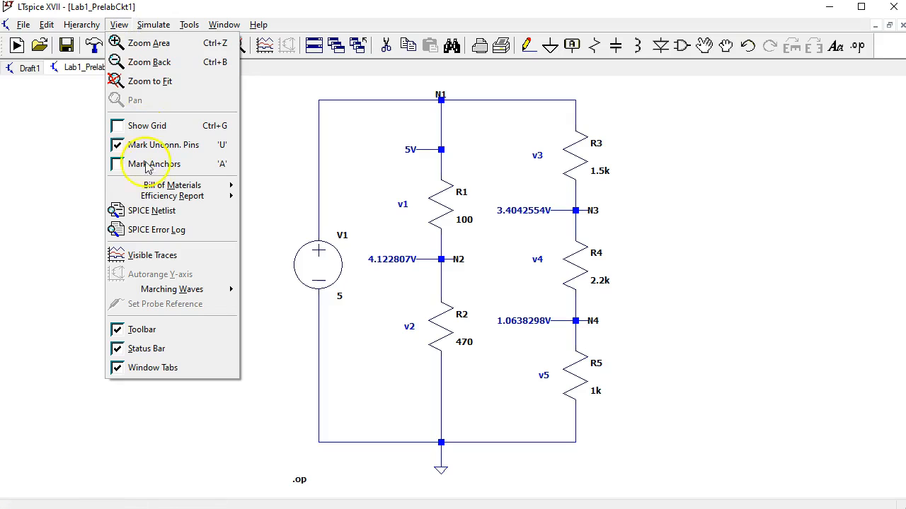
click(149, 209)
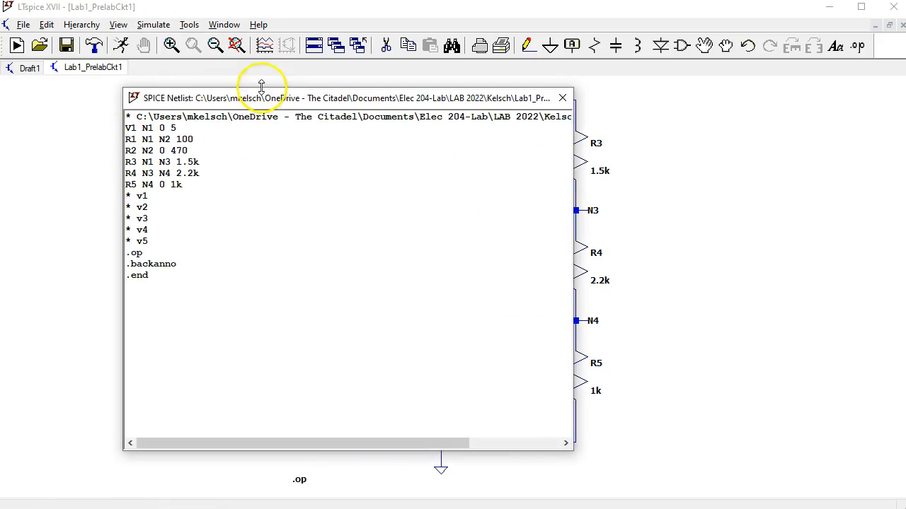
Move the netlist window off the schematic to compare its component and node lines with the circuit, and move it back.
drag(260, 98, 619, 104)
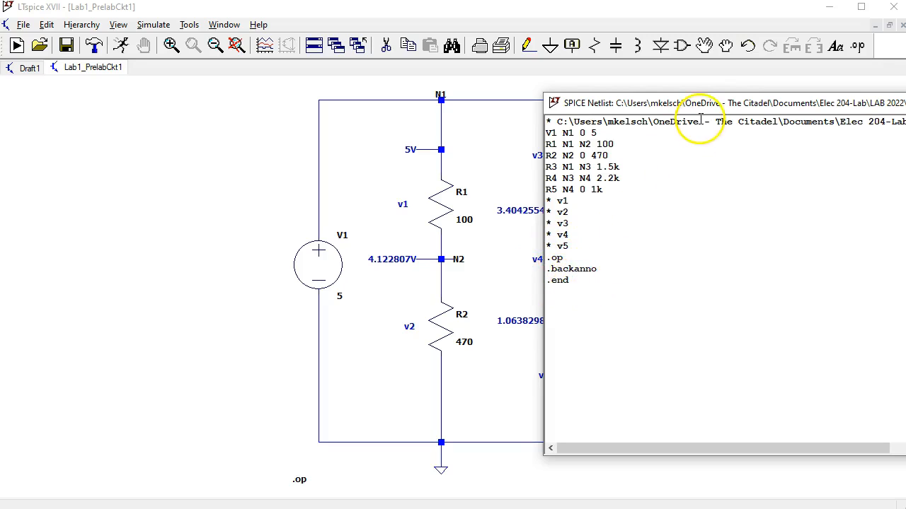
drag(702, 107, 363, 101)
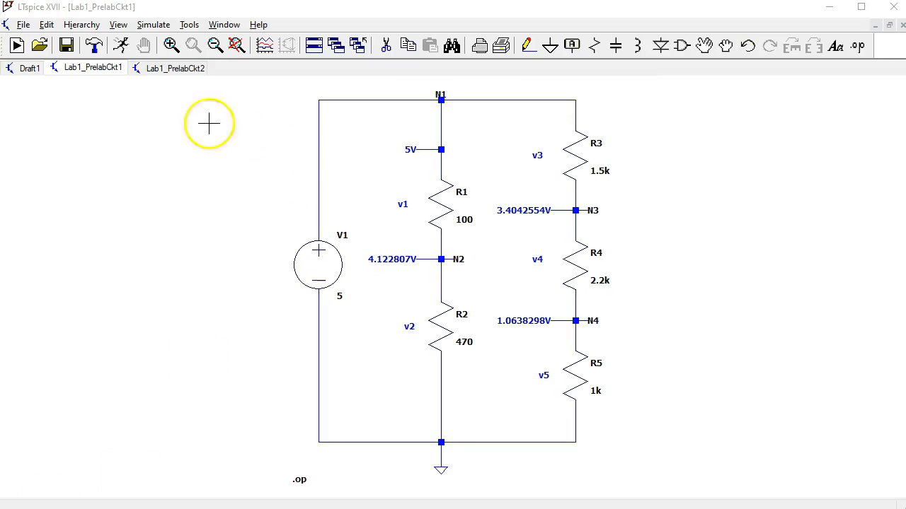
Rerun the operating point simulation of Lab1_PrelabCkt1, move its results window aside to examine the node voltages and device currents, and close it.
click(122, 45)
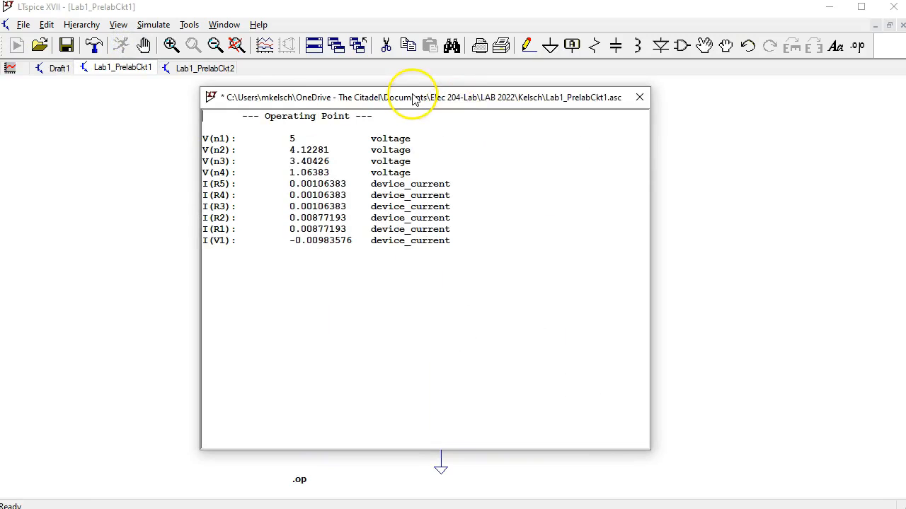
drag(414, 99, 232, 114)
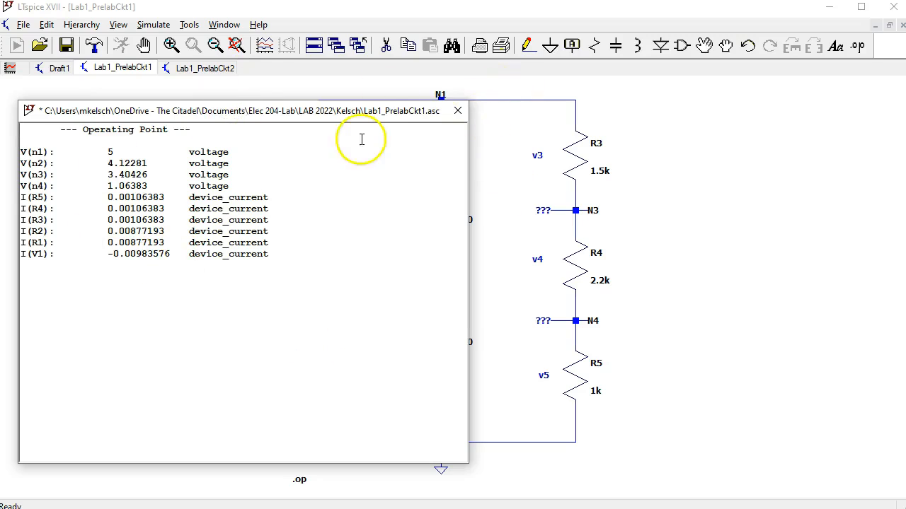
click(458, 111)
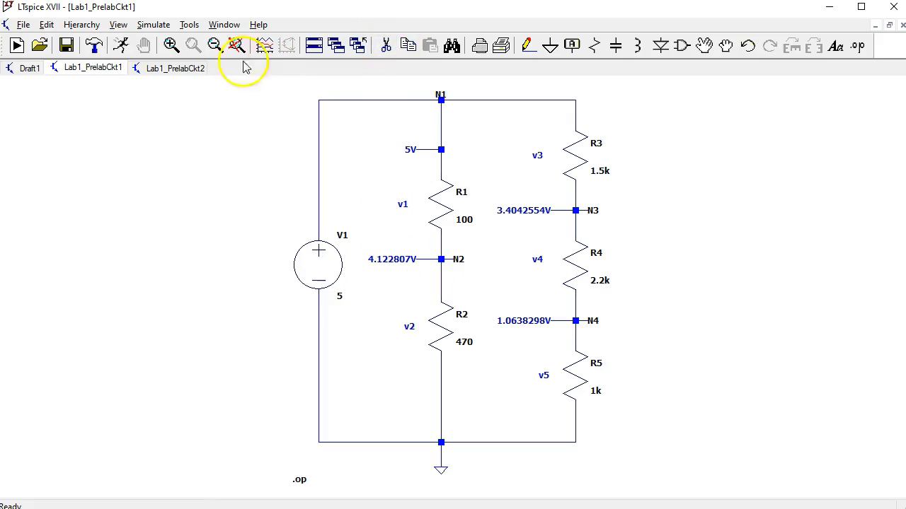
Open the Save Defaults settings in the Control Panel and switch Save Device Currents off and back on.
click(190, 27)
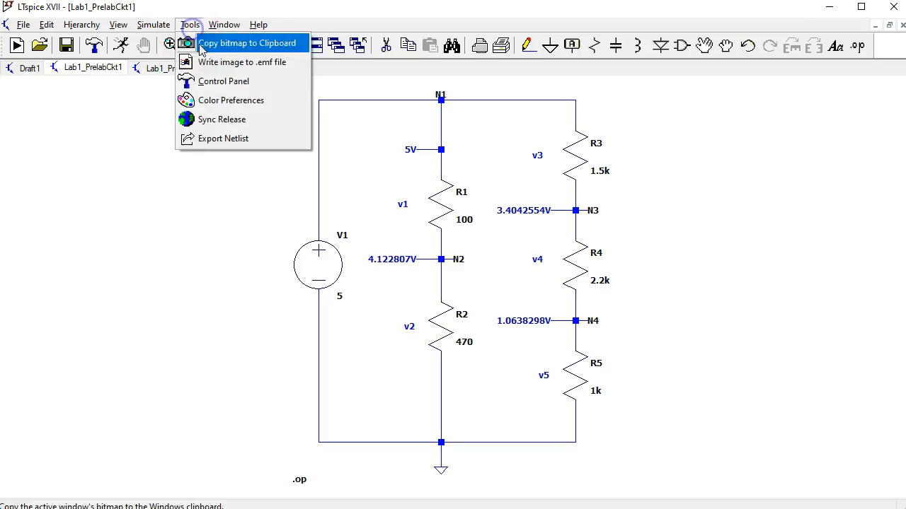
click(217, 83)
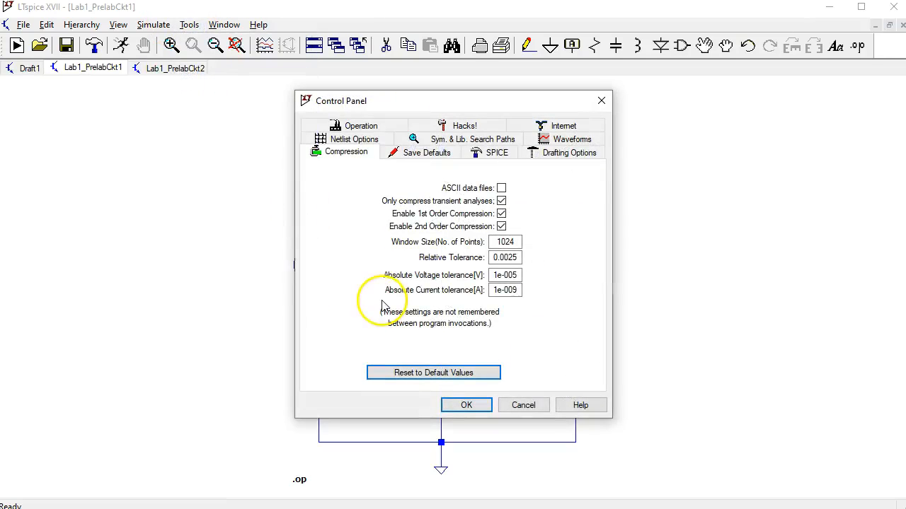
click(427, 154)
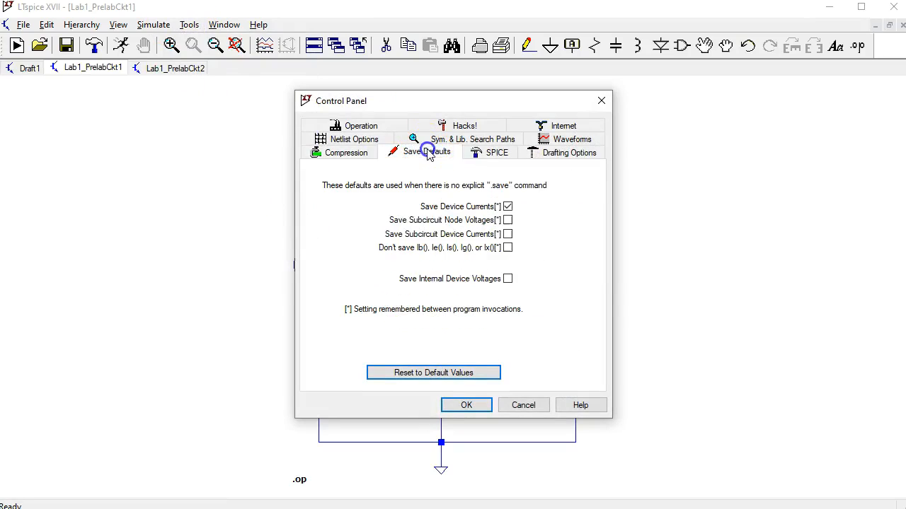
click(508, 206)
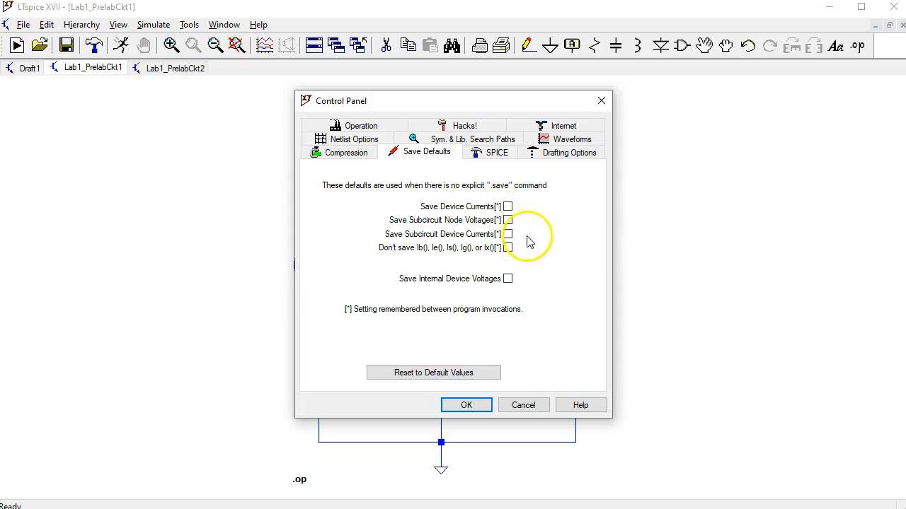
click(508, 207)
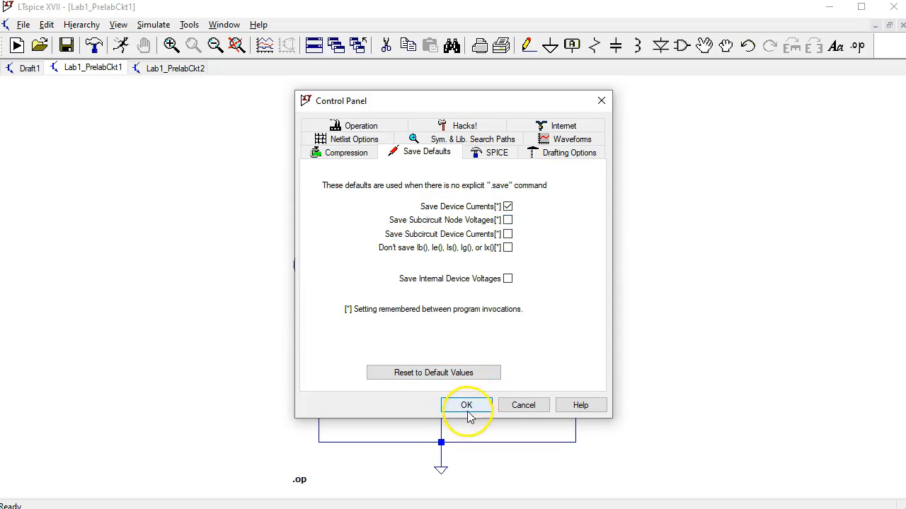